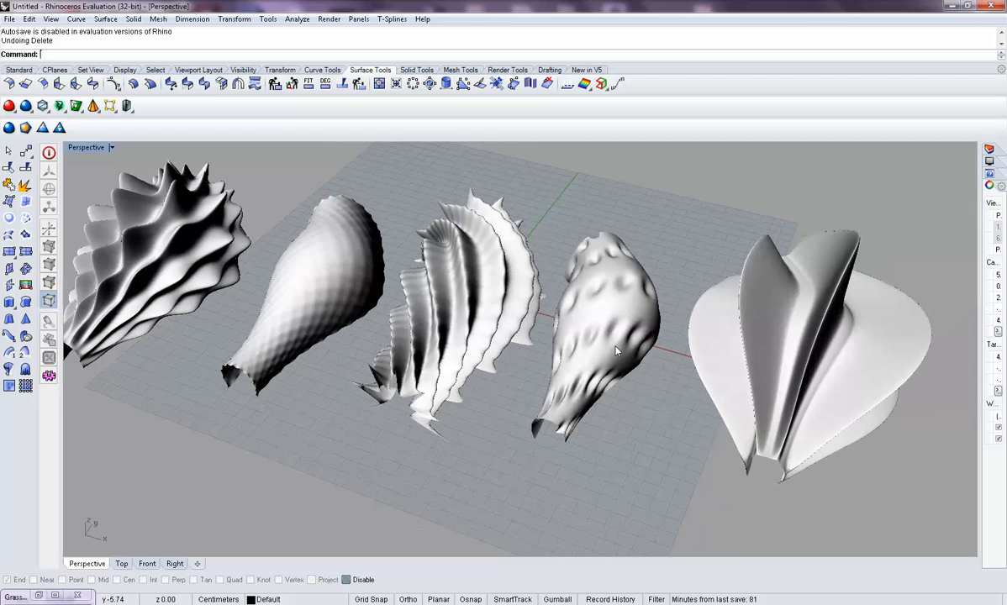
- Select all five shell-like surfaces and delete them from the scene
{"action": "scroll", "coordinate": [506, 396], "scroll_direction": "down", "scroll_amount": 2}
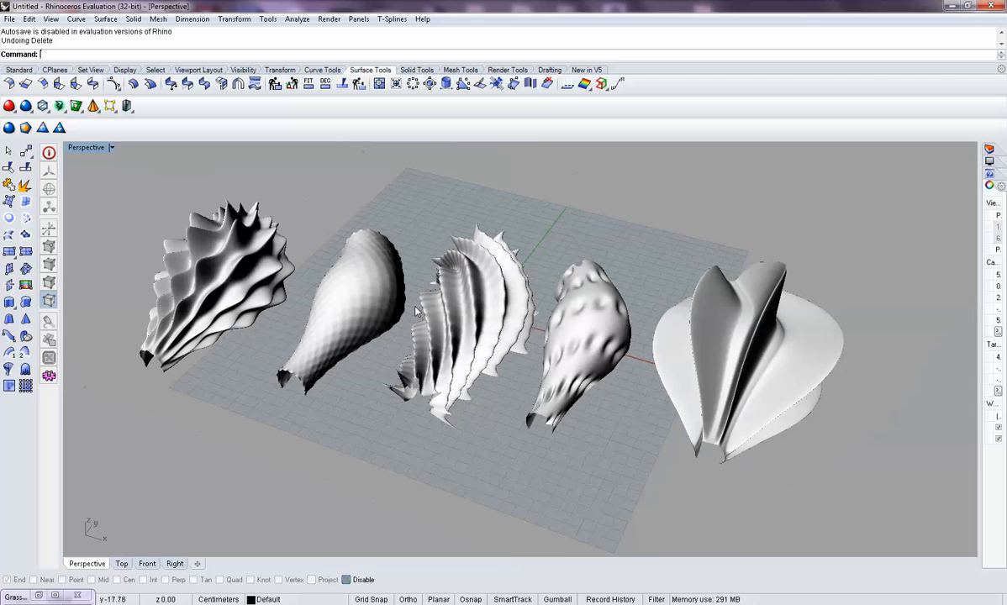
{"action": "right_click_drag", "start_coordinate": [436, 314], "coordinate": [412, 332]}
{"action": "right_click_drag", "start_coordinate": [343, 355], "coordinate": [505, 383]}
{"action": "scroll", "coordinate": [513, 385], "scroll_direction": "down", "scroll_amount": 3}
{"action": "left_click_drag", "start_coordinate": [688, 469], "coordinate": [308, 313]}
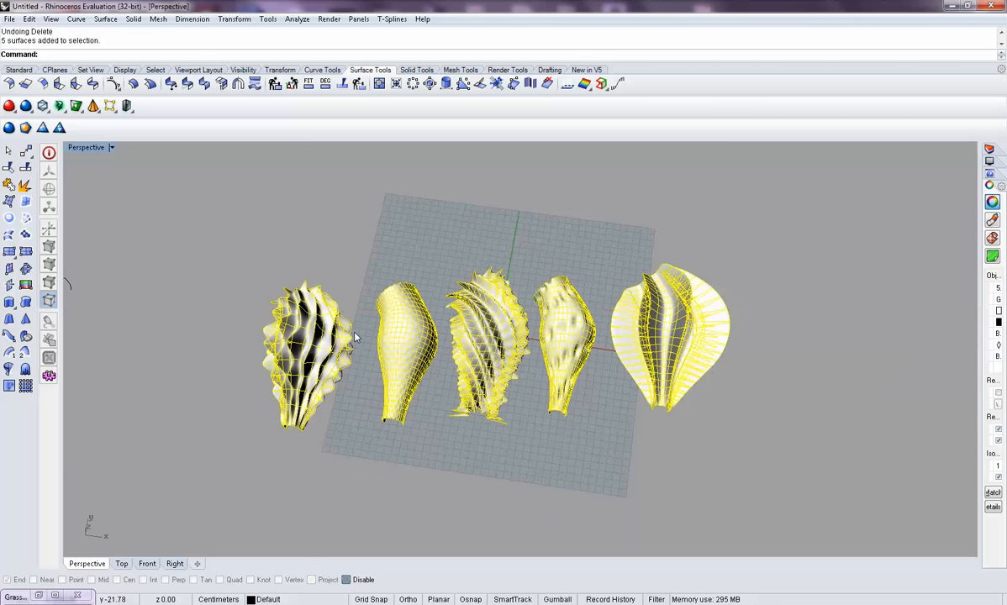
{"action": "key", "text": "Delete"}
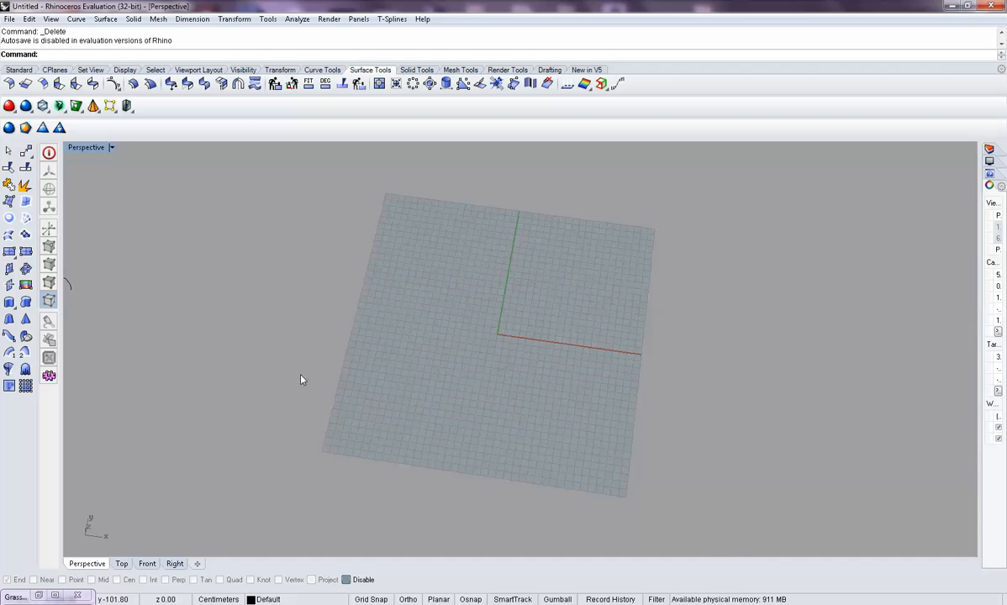
- Bring up the Grasshopper definition bump tiling nurb beside the three profile curves, showing its empty surface parameter
{"action": "right_click_drag", "start_coordinate": [391, 366], "coordinate": [671, 451], "text": "shift"}
{"action": "left_click", "coordinate": [37, 596]}
{"action": "left_click_drag", "start_coordinate": [723, 463], "coordinate": [680, 215]}
{"action": "scroll", "coordinate": [745, 391], "scroll_direction": "down", "scroll_amount": 5}
{"action": "right_click_drag", "start_coordinate": [745, 391], "coordinate": [744, 393]}
{"action": "scroll", "coordinate": [741, 372], "scroll_direction": "up", "scroll_amount": 3}
{"action": "left_click_drag", "start_coordinate": [754, 338], "coordinate": [655, 387]}
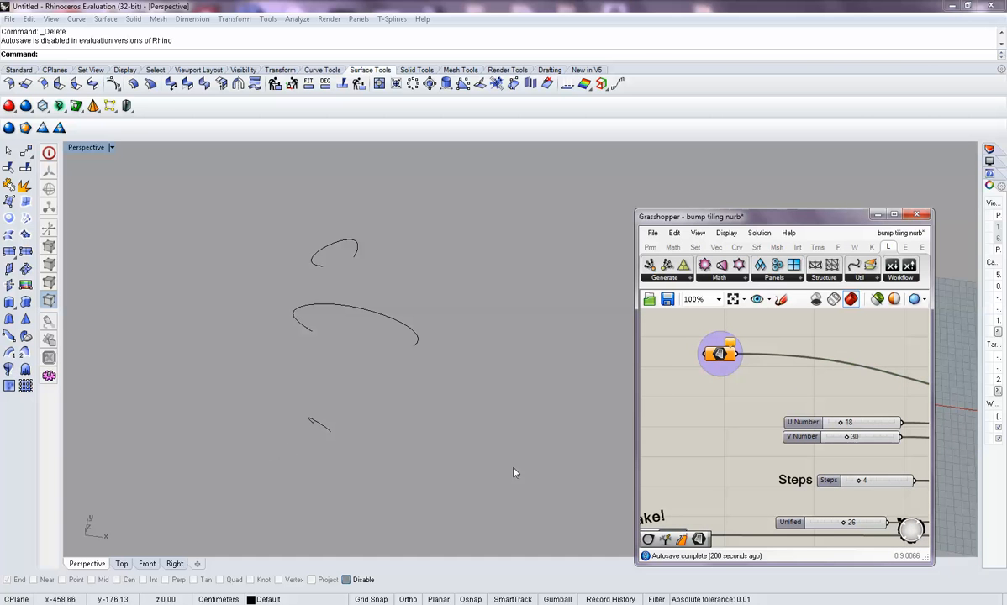
- Loft the three profile curves into a single surface and select it
{"action": "mouse_move", "coordinate": [462, 490]}
{"action": "right_mouse_down"}
{"action": "mouse_move", "coordinate": [447, 438]}
{"action": "mouse_move", "coordinate": [456, 390]}
{"action": "mouse_move", "coordinate": [438, 477]}
{"action": "mouse_move", "coordinate": [423, 491]}
{"action": "mouse_move", "coordinate": [462, 492]}
{"action": "right_mouse_up"}
{"action": "left_click_drag", "start_coordinate": [280, 197], "coordinate": [282, 195]}
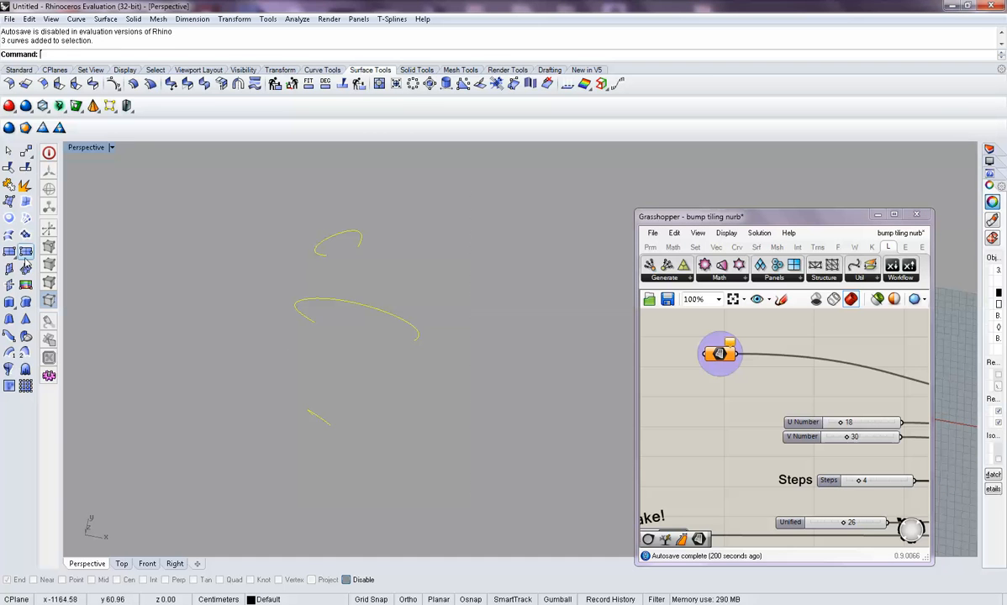
{"action": "left_click", "coordinate": [10, 236]}
{"action": "left_click", "coordinate": [448, 385]}
{"action": "left_click", "coordinate": [354, 338]}
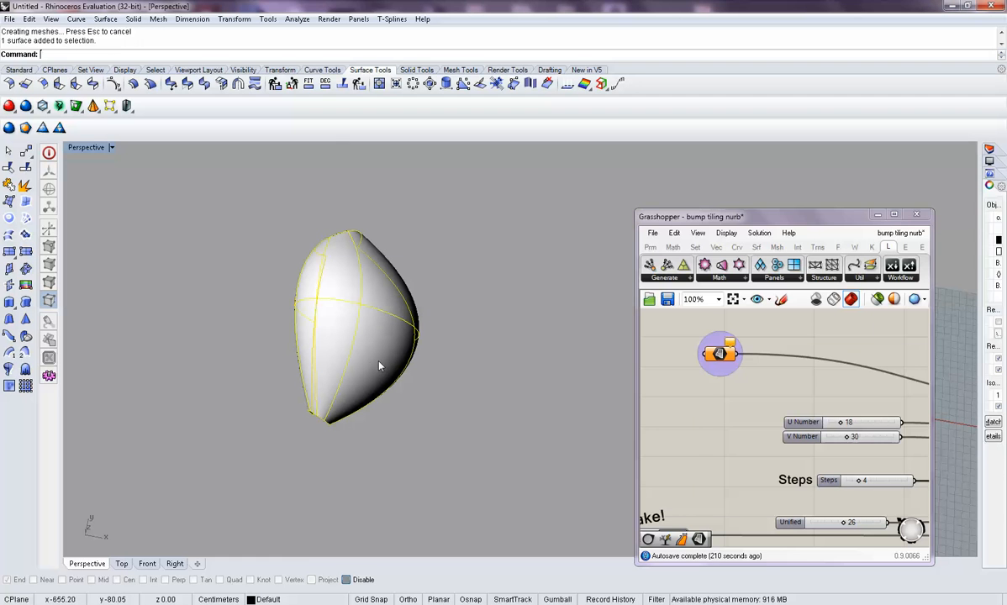
- Assign the lofted surface to the Grasshopper surface parameter, internalise its data, and delete the original surface
{"action": "right_click", "coordinate": [723, 353]}
{"action": "left_click", "coordinate": [761, 495]}
{"action": "right_click", "coordinate": [721, 354]}
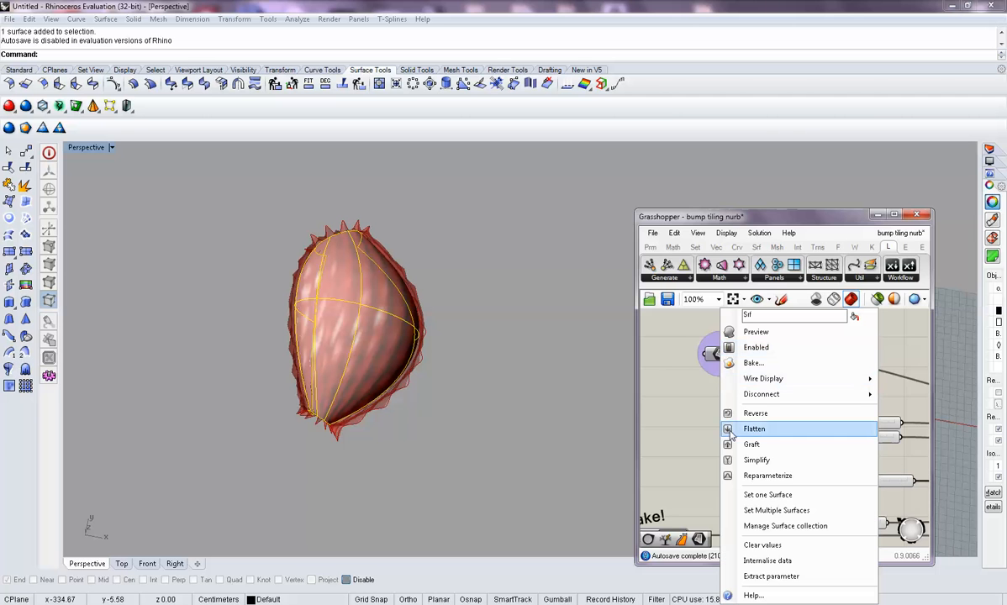
{"action": "left_click", "coordinate": [766, 560]}
{"action": "key", "text": "Delete"}
- Set the Unified bump amplitude slider to -22
{"action": "right_click_drag", "start_coordinate": [349, 301], "coordinate": [374, 296]}
{"action": "right_click_drag", "start_coordinate": [763, 435], "coordinate": [721, 405]}
{"action": "scroll", "coordinate": [721, 405], "scroll_direction": "down", "scroll_amount": 1}
{"action": "right_click_drag", "start_coordinate": [763, 468], "coordinate": [759, 417]}
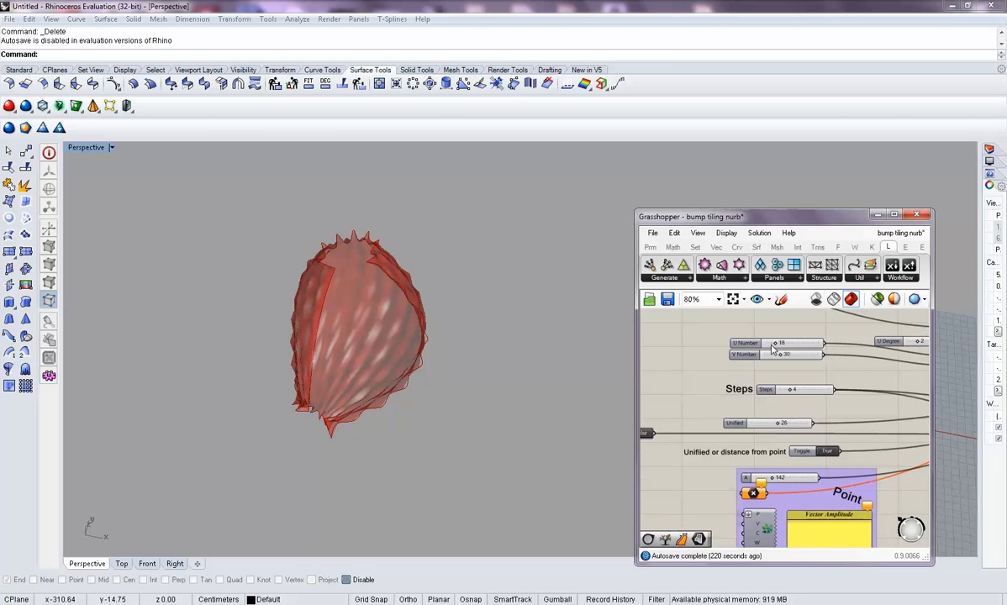
{"action": "scroll", "coordinate": [769, 418], "scroll_direction": "up", "scroll_amount": 3}
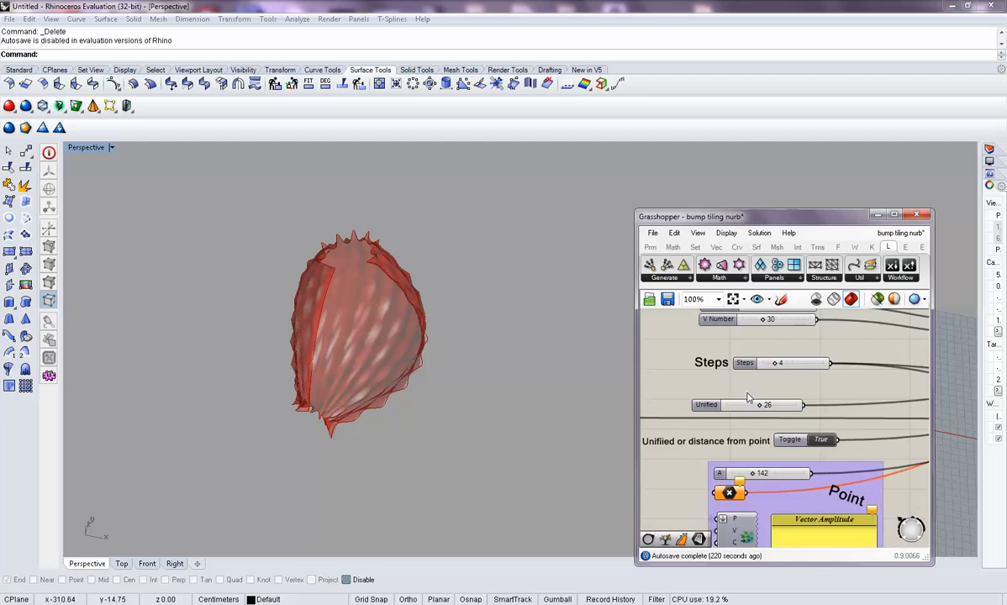
{"action": "left_click_drag", "start_coordinate": [696, 410], "coordinate": [693, 406]}
{"action": "left_click", "coordinate": [711, 415]}
{"action": "left_click_drag", "start_coordinate": [762, 406], "coordinate": [721, 386]}
{"action": "right_click_drag", "start_coordinate": [782, 375], "coordinate": [921, 365]}
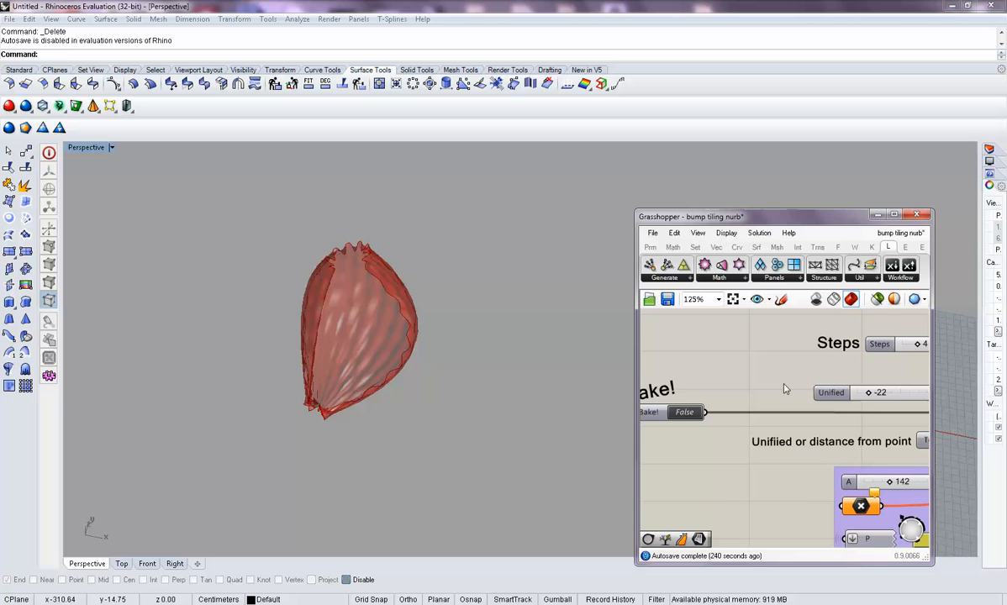
- Bake the bumpy surface with the Bake! toggle and move the baked copy to the right of the red preview
{"action": "scroll", "coordinate": [763, 391], "scroll_direction": "down", "scroll_amount": 2}
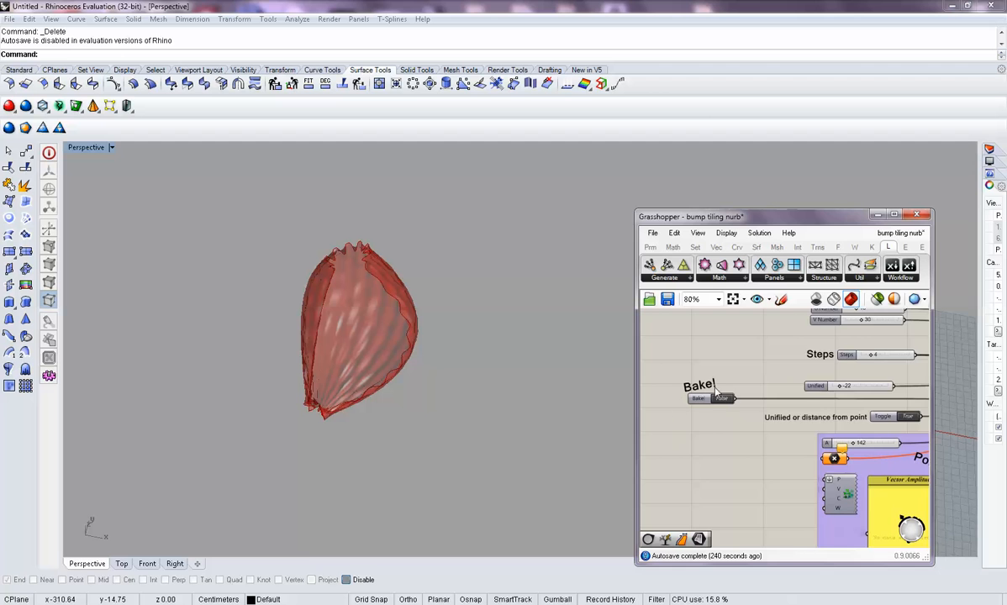
{"action": "scroll", "coordinate": [719, 413], "scroll_direction": "up", "scroll_amount": 2}
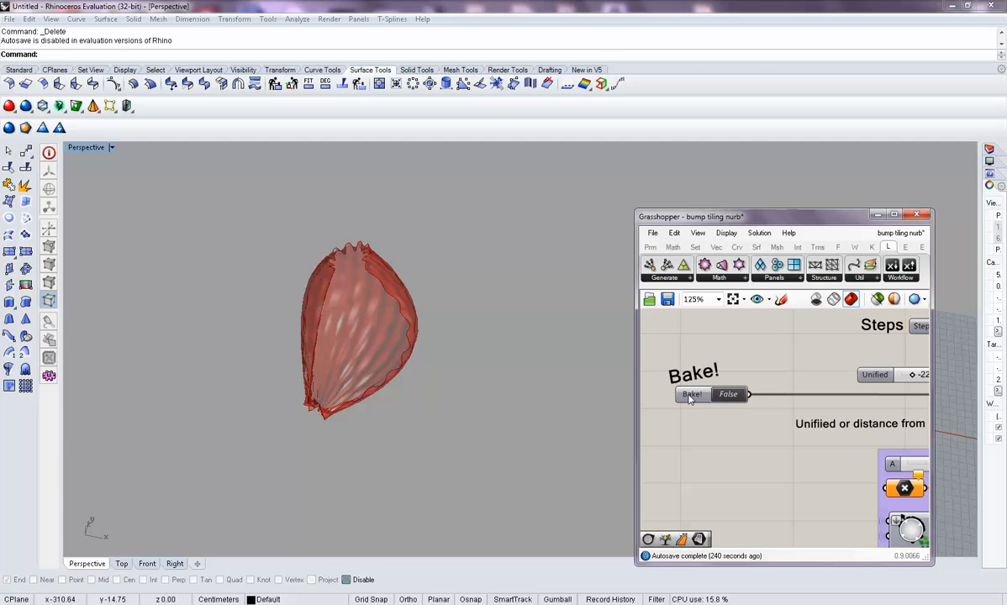
{"action": "mouse_move", "coordinate": [459, 373]}
{"action": "right_mouse_down"}
{"action": "mouse_move", "coordinate": [463, 364]}
{"action": "mouse_move", "coordinate": [473, 383]}
{"action": "right_mouse_up"}
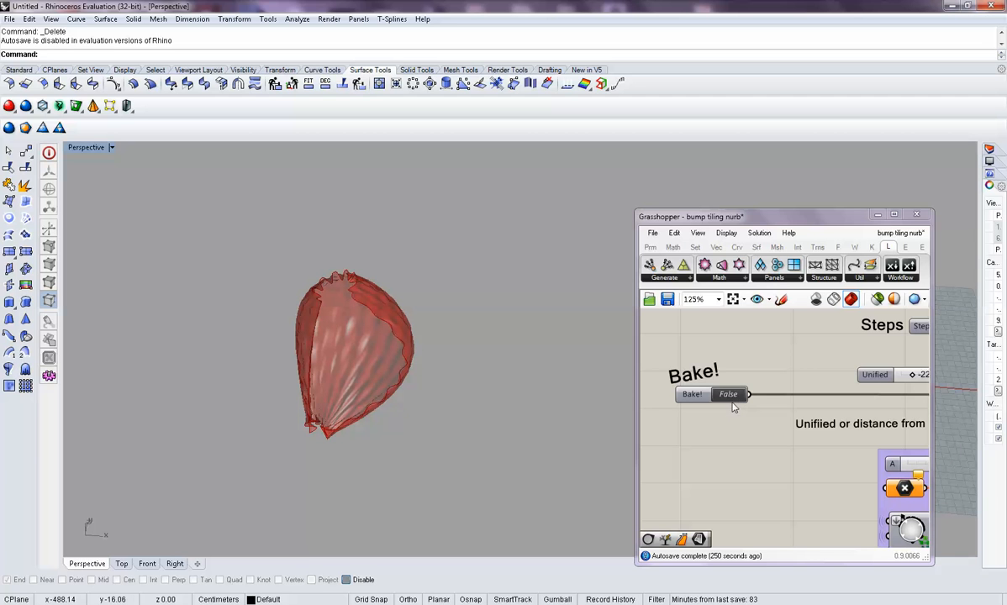
{"action": "double_click", "coordinate": [730, 398]}
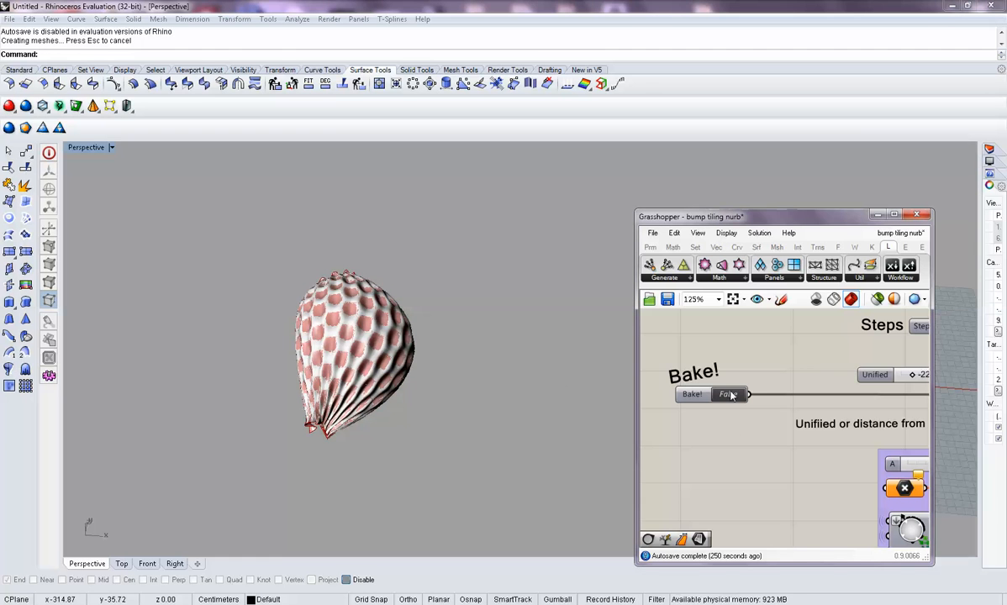
{"action": "right_click_drag", "start_coordinate": [524, 380], "coordinate": [371, 337]}
{"action": "left_click_drag", "start_coordinate": [367, 333], "coordinate": [574, 313]}
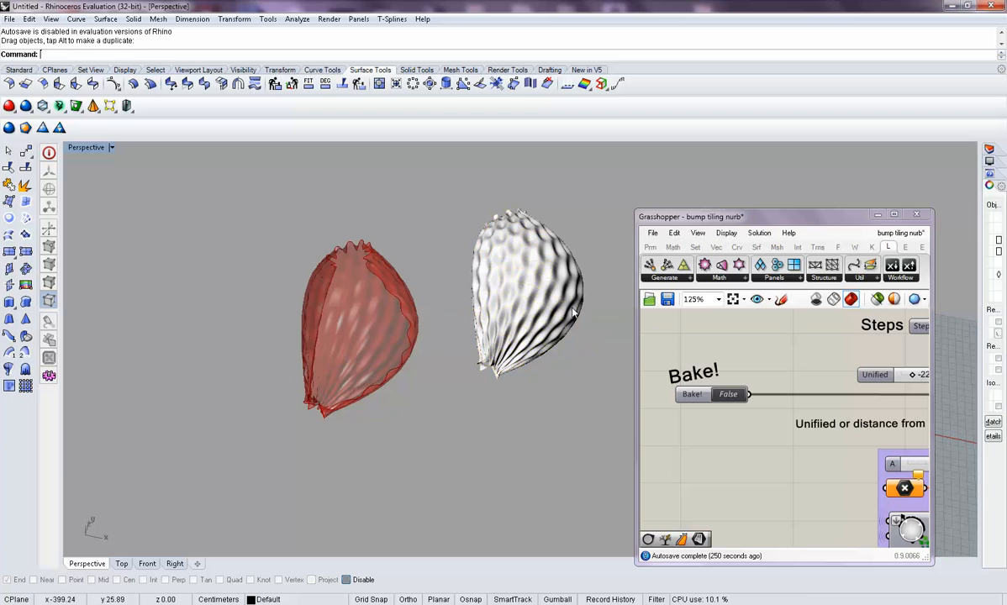
- Set the U Number slider to 30
{"action": "scroll", "coordinate": [574, 313], "scroll_direction": "up", "scroll_amount": 5}
{"action": "right_click_drag", "start_coordinate": [570, 325], "coordinate": [353, 290]}
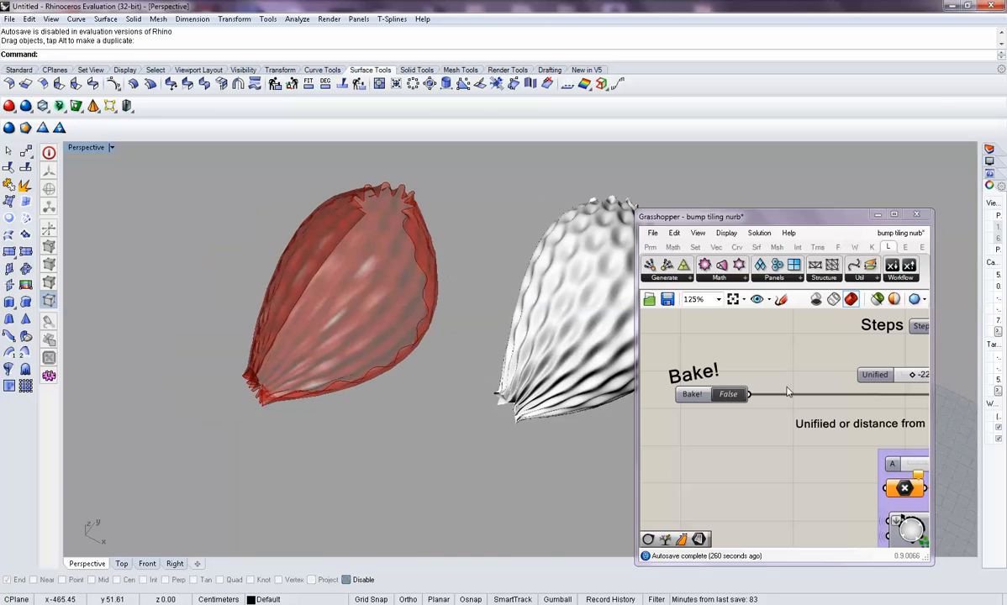
{"action": "scroll", "coordinate": [788, 393], "scroll_direction": "down", "scroll_amount": 5}
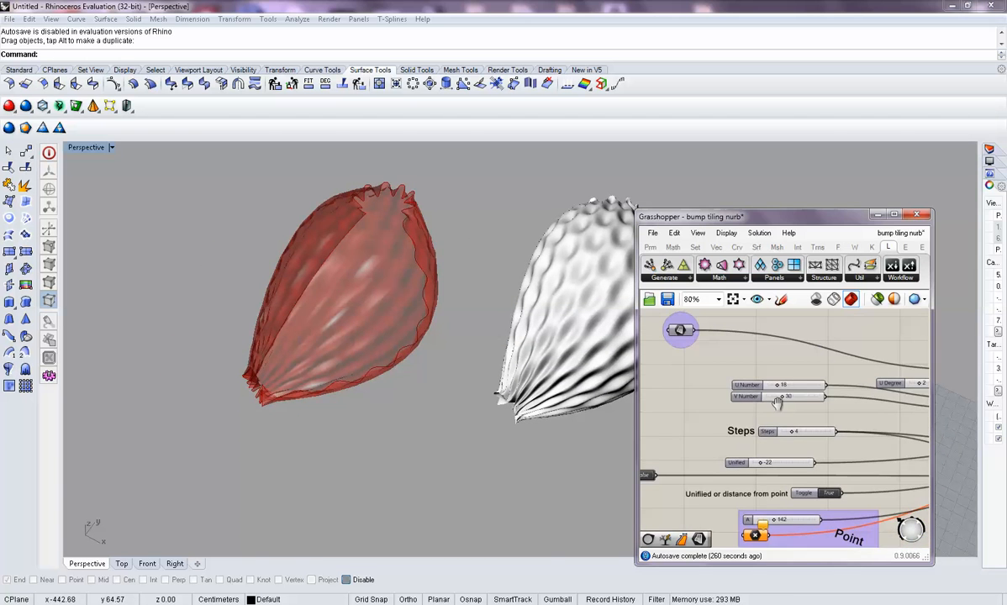
{"action": "right_click_drag", "start_coordinate": [778, 403], "coordinate": [762, 409]}
{"action": "scroll", "coordinate": [775, 393], "scroll_direction": "up", "scroll_amount": 2}
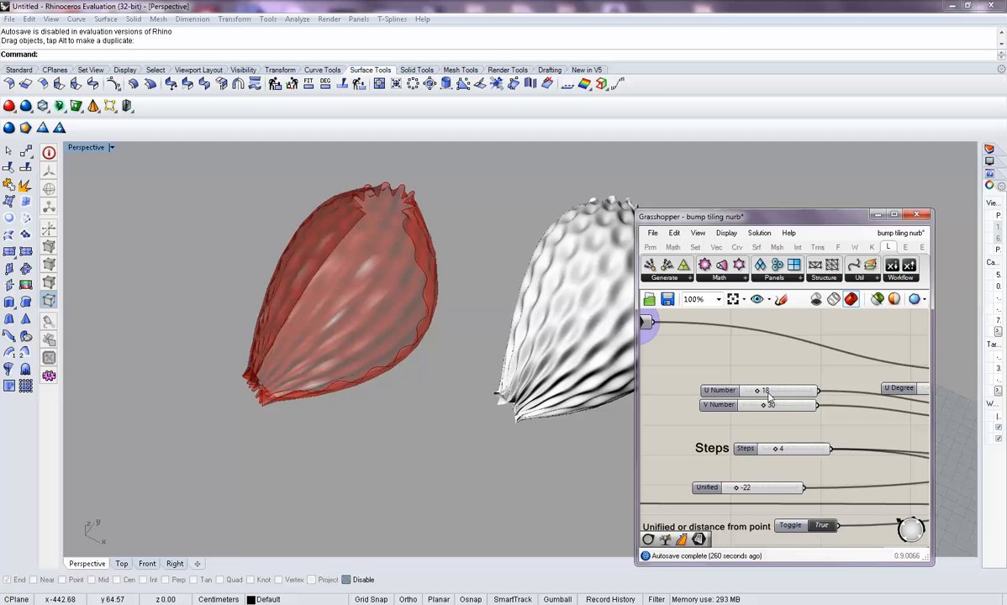
{"action": "left_click_drag", "start_coordinate": [759, 394], "coordinate": [766, 393]}
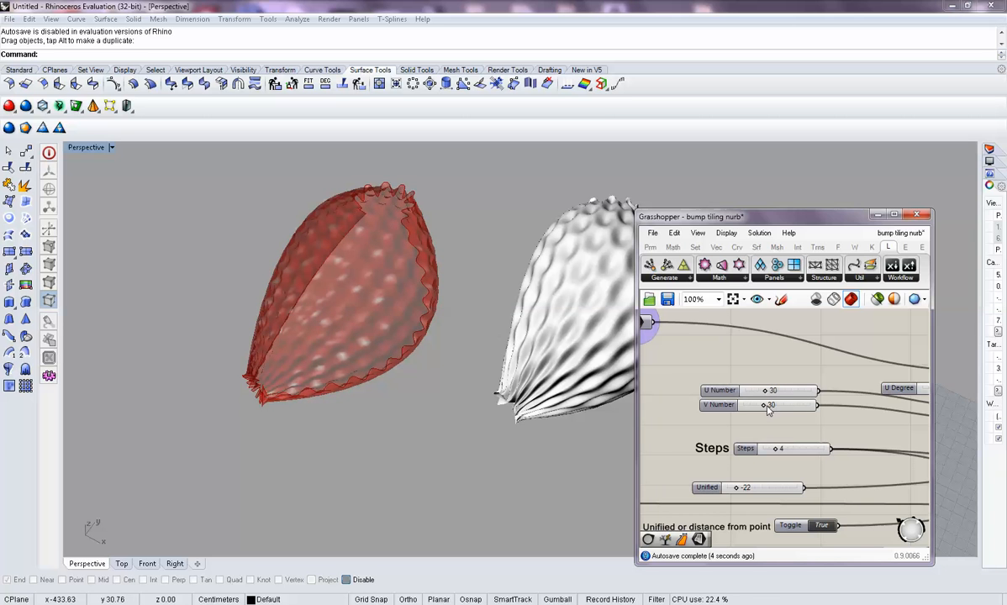
- Set the Steps slider to 6 and inspect the ribbed preview from several angles
{"action": "right_click_drag", "start_coordinate": [391, 323], "coordinate": [706, 401]}
{"action": "scroll", "coordinate": [718, 469], "scroll_direction": "up", "scroll_amount": 3}
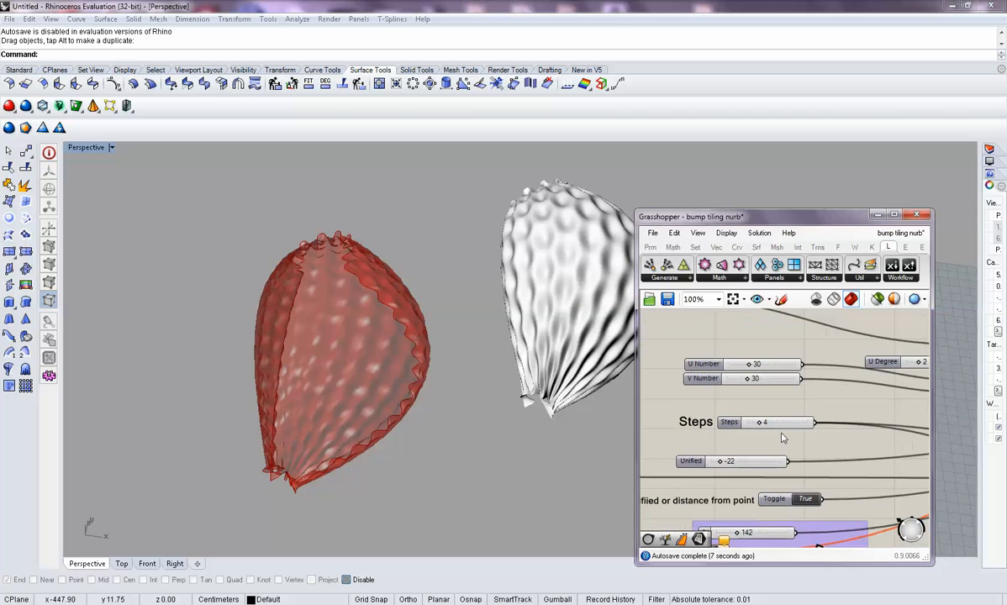
{"action": "left_click_drag", "start_coordinate": [751, 420], "coordinate": [758, 423]}
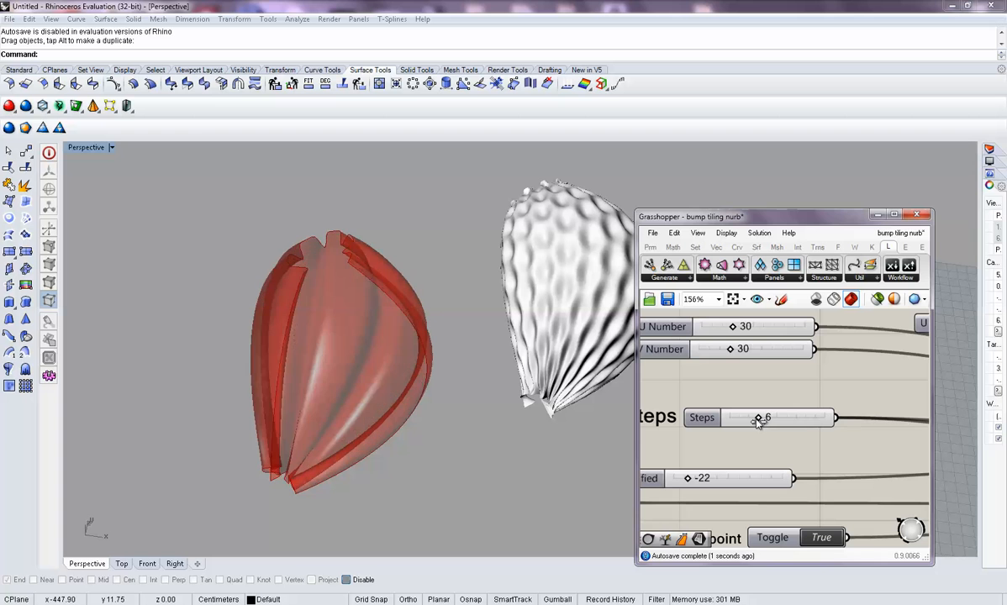
{"action": "right_click_drag", "start_coordinate": [336, 387], "coordinate": [341, 421]}
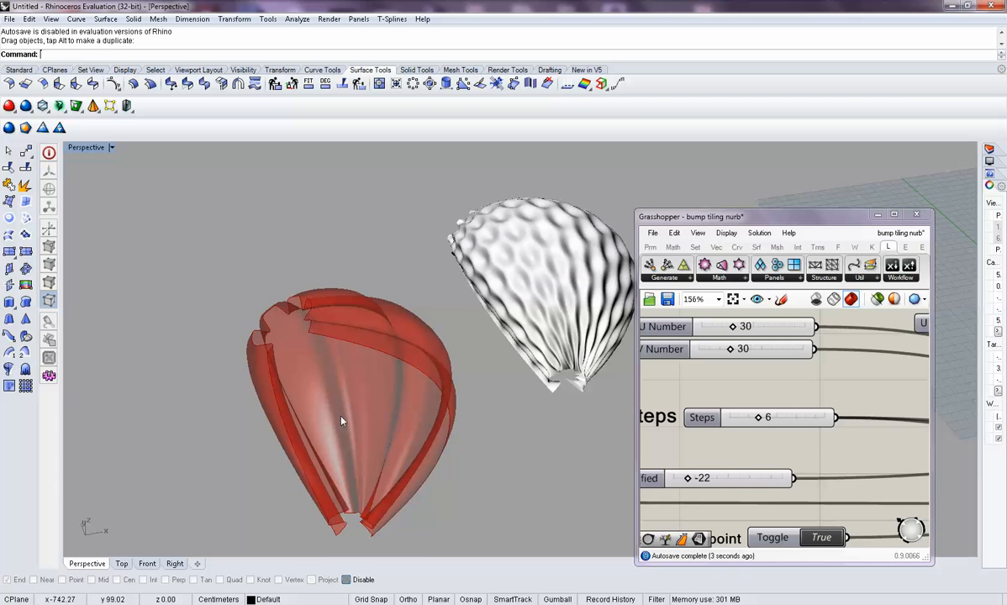
{"action": "right_click_drag", "start_coordinate": [409, 420], "coordinate": [344, 434]}
- Set the Unified slider to 20 and the Steps slider to 16
{"action": "right_click_drag", "start_coordinate": [741, 432], "coordinate": [759, 410]}
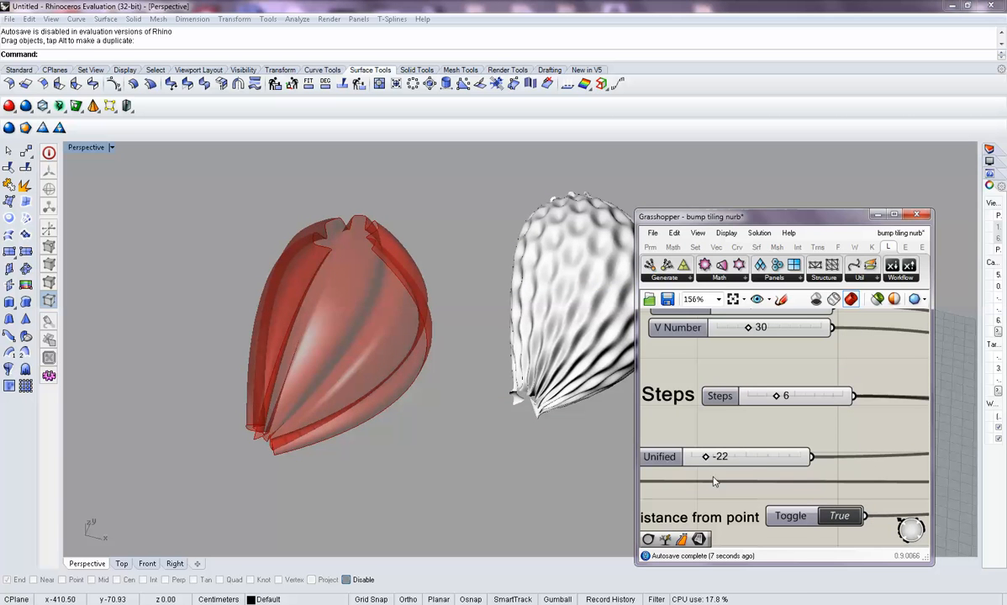
{"action": "left_click_drag", "start_coordinate": [705, 458], "coordinate": [751, 456]}
{"action": "right_click_drag", "start_coordinate": [479, 432], "coordinate": [483, 476]}
{"action": "mouse_move", "coordinate": [782, 400]}
{"action": "right_mouse_down"}
{"action": "mouse_move", "coordinate": [790, 422]}
{"action": "mouse_move", "coordinate": [780, 413]}
{"action": "right_mouse_up"}
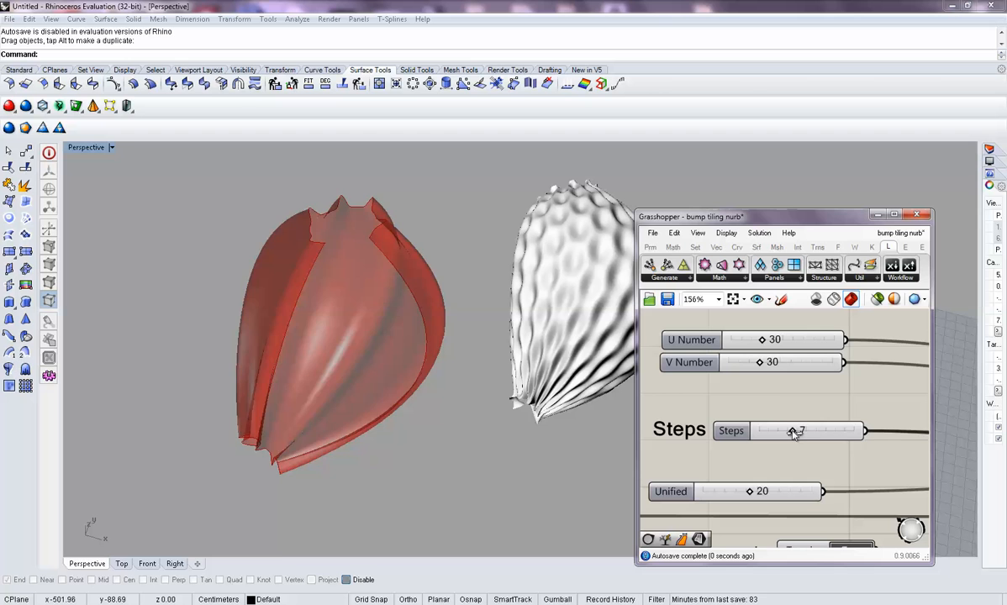
{"action": "left_click_drag", "start_coordinate": [798, 432], "coordinate": [837, 432]}
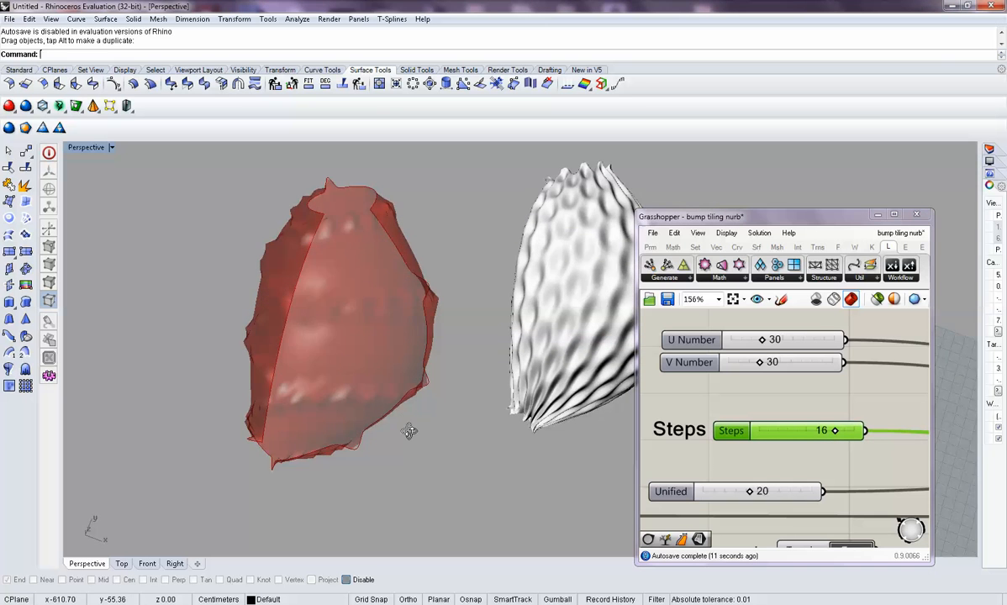
- Bake the banded variation, reset the Bake! toggle, and move the baked surface to the left of the preview
{"action": "right_click_drag", "start_coordinate": [701, 428], "coordinate": [840, 414]}
{"action": "right_click_drag", "start_coordinate": [662, 518], "coordinate": [753, 432]}
{"action": "double_click", "coordinate": [728, 418]}
{"action": "double_click", "coordinate": [717, 418]}
{"action": "right_click_drag", "start_coordinate": [468, 418], "coordinate": [432, 433]}
{"action": "scroll", "coordinate": [432, 433], "scroll_direction": "down", "scroll_amount": 5}
{"action": "left_click_drag", "start_coordinate": [367, 349], "coordinate": [236, 317]}
{"action": "left_click", "coordinate": [270, 398]}
- Set the Unified slider to -26
{"action": "right_click_drag", "start_coordinate": [262, 371], "coordinate": [725, 397]}
{"action": "scroll", "coordinate": [773, 399], "scroll_direction": "down", "scroll_amount": 4}
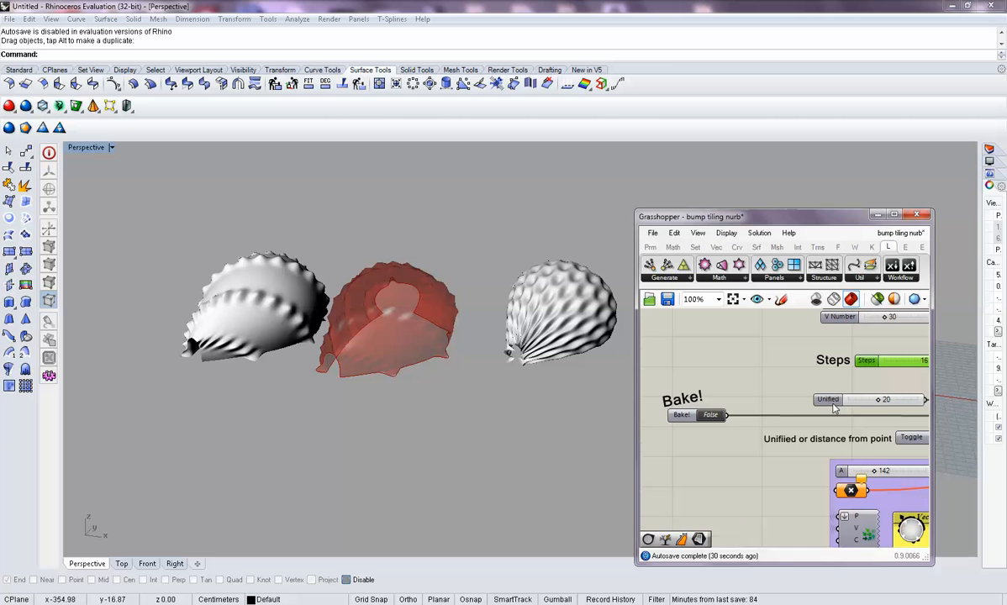
{"action": "left_click_drag", "start_coordinate": [758, 419], "coordinate": [733, 417]}
{"action": "right_click_drag", "start_coordinate": [393, 407], "coordinate": [362, 329]}
{"action": "scroll", "coordinate": [369, 331], "scroll_direction": "up", "scroll_amount": 2}
{"action": "right_click_drag", "start_coordinate": [752, 406], "coordinate": [741, 439]}
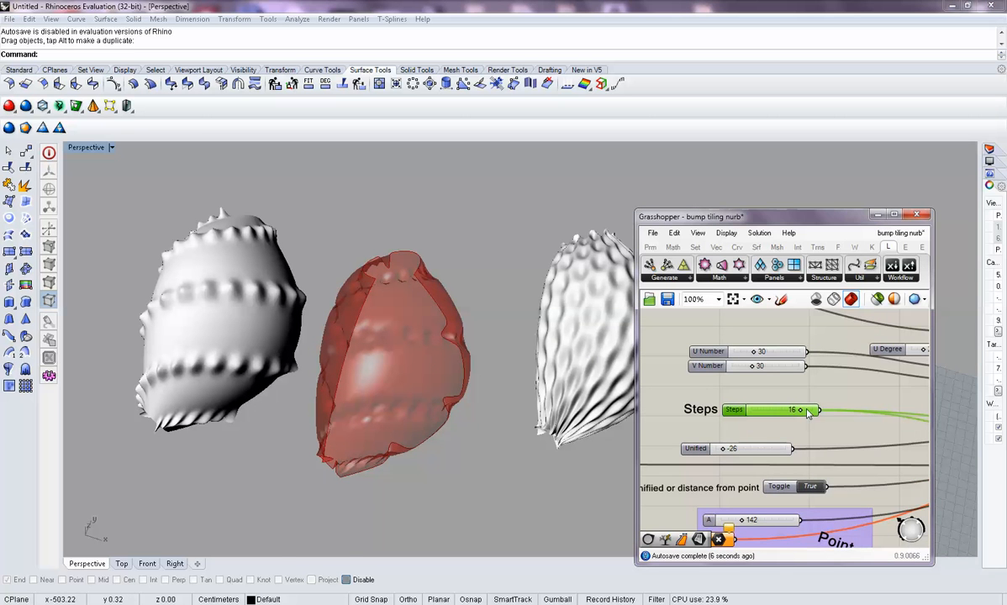
- Set the Steps slider to 3
{"action": "left_click_drag", "start_coordinate": [802, 412], "coordinate": [763, 413]}
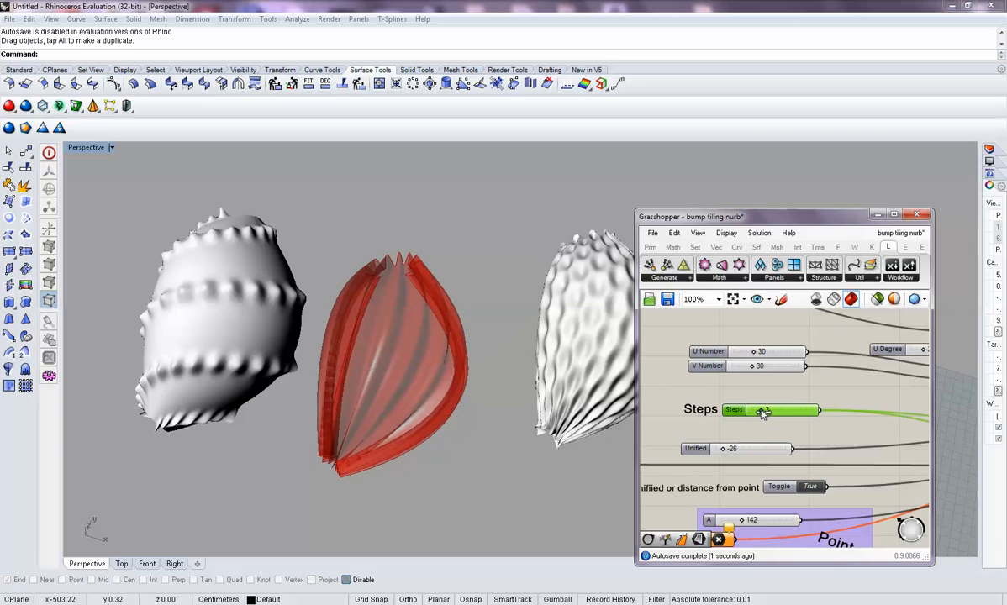
{"action": "left_click", "coordinate": [602, 330]}
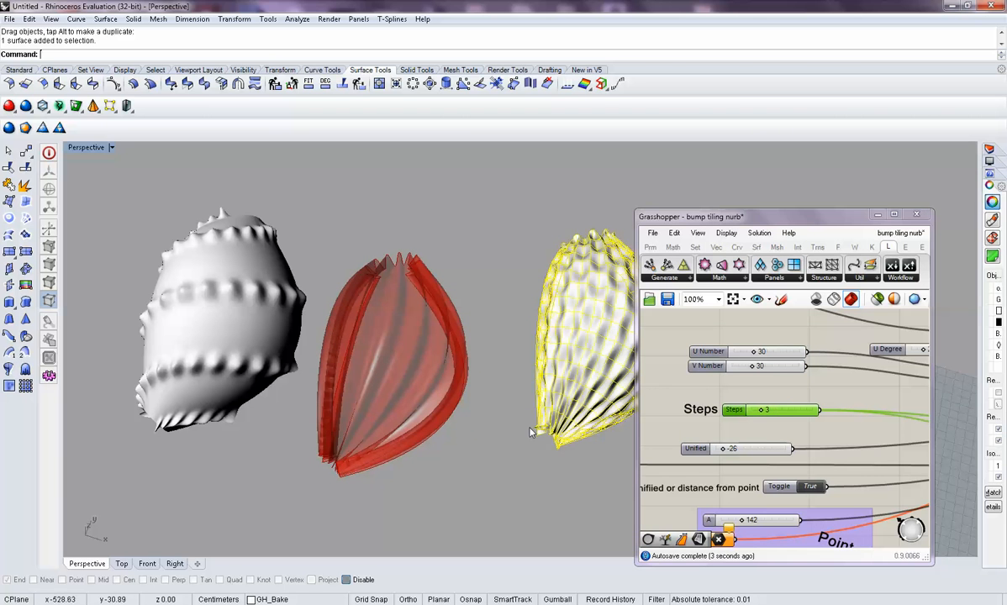
{"action": "left_click", "coordinate": [489, 416]}
- Bake the ribbed variation and move the baked surface left of the preview, in front of the banded one
{"action": "mouse_move", "coordinate": [488, 410]}
{"action": "right_mouse_down"}
{"action": "mouse_move", "coordinate": [487, 376]}
{"action": "mouse_move", "coordinate": [489, 397]}
{"action": "mouse_move", "coordinate": [499, 393]}
{"action": "right_mouse_up"}
{"action": "right_click_drag", "start_coordinate": [735, 452], "coordinate": [789, 427]}
{"action": "right_click_drag", "start_coordinate": [681, 454], "coordinate": [695, 430]}
{"action": "left_click", "coordinate": [695, 428]}
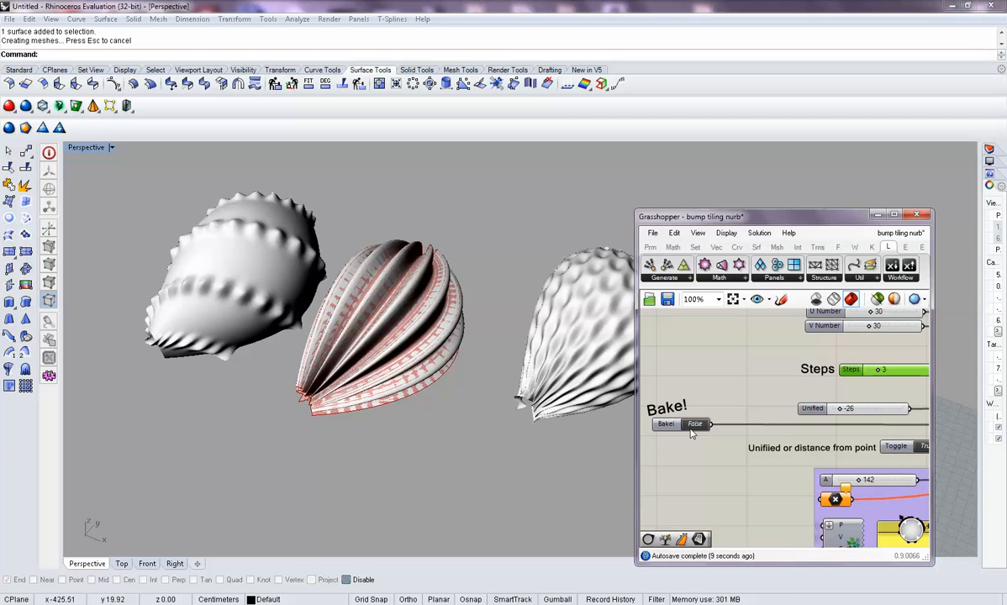
{"action": "left_click_drag", "start_coordinate": [400, 347], "coordinate": [174, 449]}
{"action": "left_click", "coordinate": [274, 463]}
- Set one point for the Point parameter of the Vector Amplitude group, placing it over the red preview surface
{"action": "right_click_drag", "start_coordinate": [274, 463], "coordinate": [281, 364]}
{"action": "right_click_drag", "start_coordinate": [220, 418], "coordinate": [450, 374], "text": "shift"}
{"action": "right_click_drag", "start_coordinate": [740, 468], "coordinate": [725, 471]}
{"action": "right_click_drag", "start_coordinate": [527, 353], "coordinate": [572, 334]}
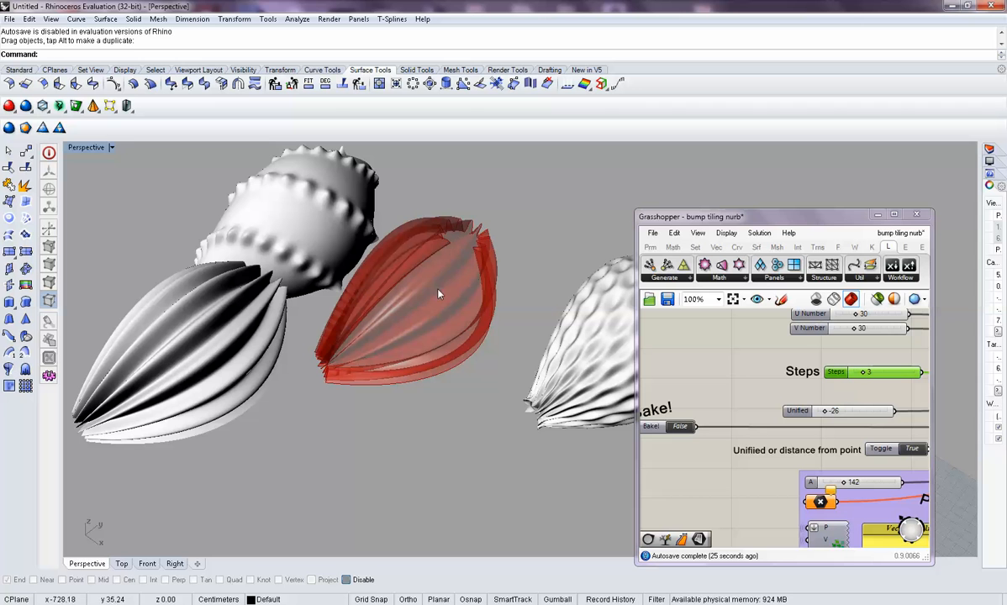
{"action": "right_click_drag", "start_coordinate": [443, 315], "coordinate": [208, 377]}
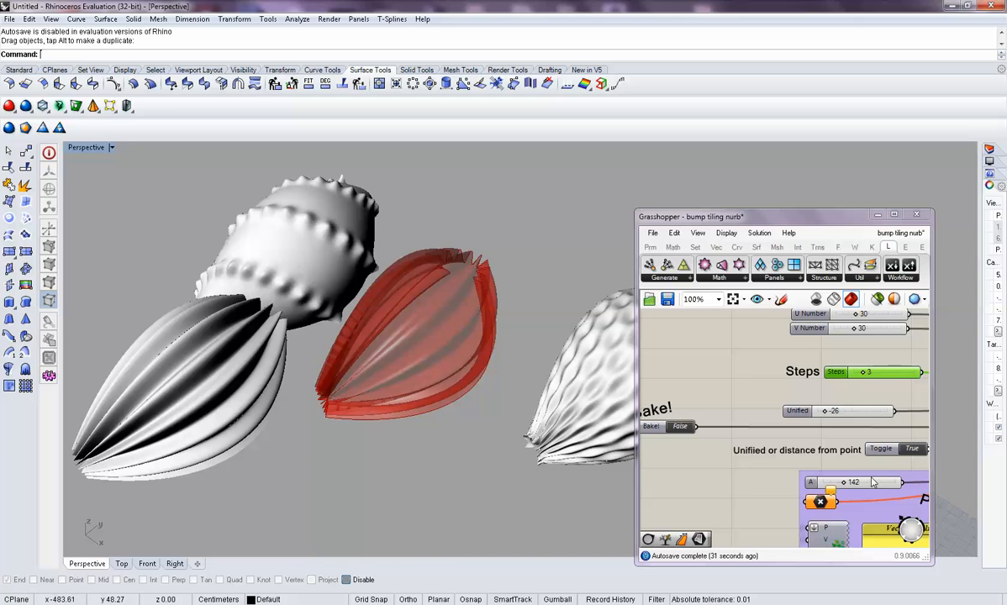
{"action": "right_click_drag", "start_coordinate": [804, 507], "coordinate": [719, 413]}
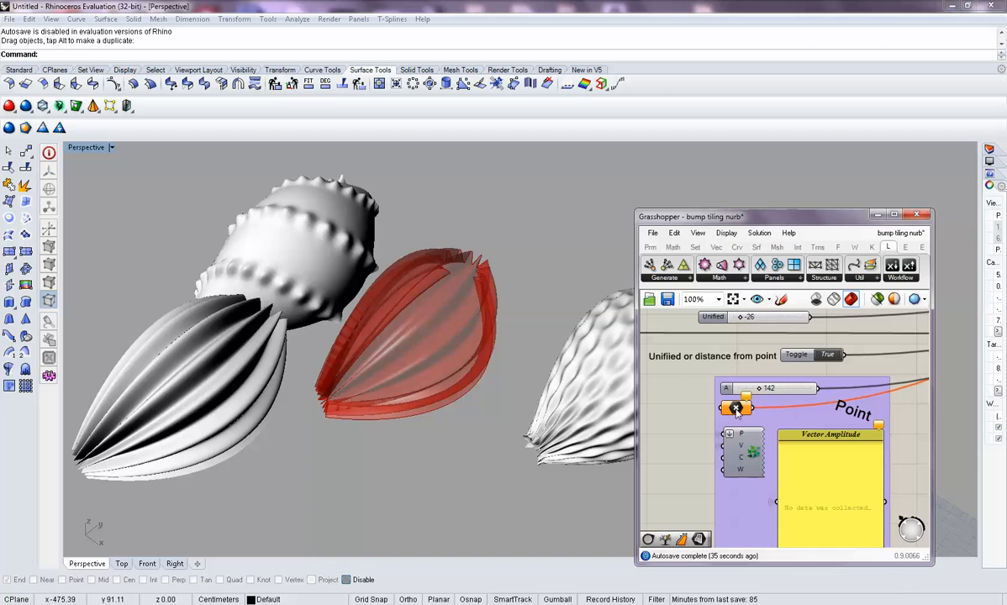
{"action": "right_click", "coordinate": [736, 409]}
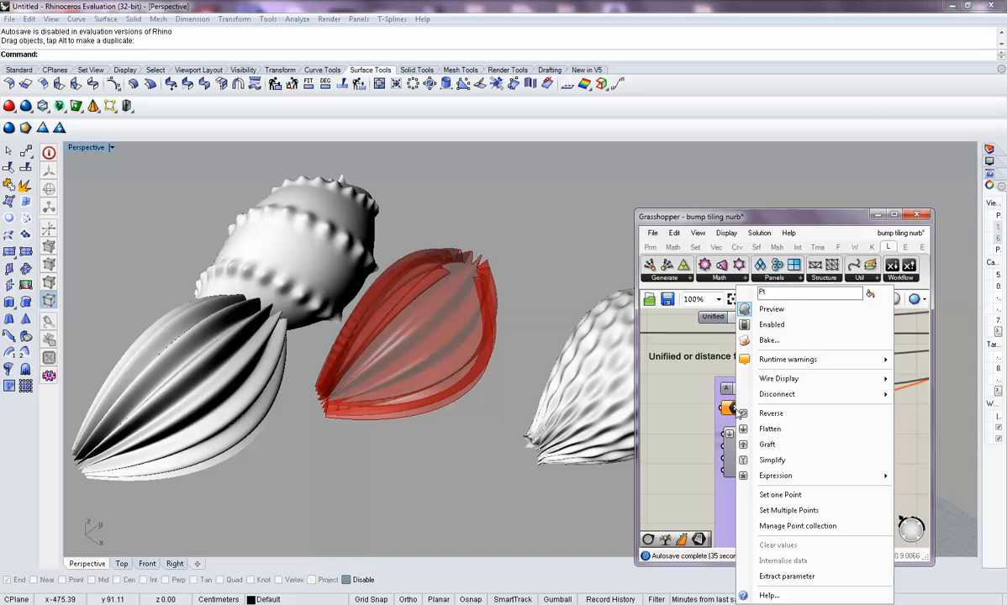
{"action": "left_click", "coordinate": [775, 496]}
{"action": "left_click", "coordinate": [434, 310]}
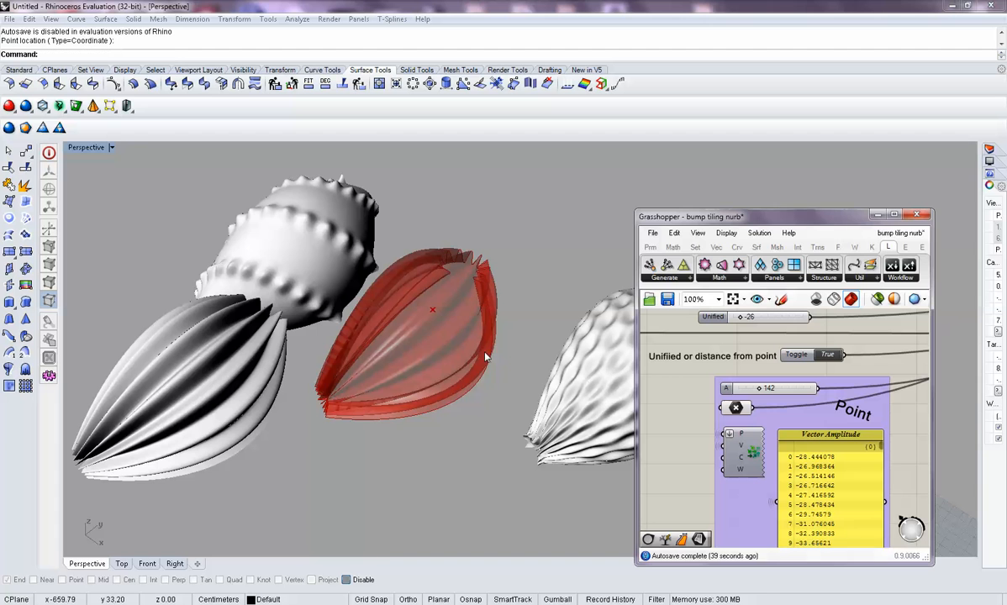
- Move the amplitude point up about 54 cm, then shift it about 21 cm within the preview surface
{"action": "right_click_drag", "start_coordinate": [465, 344], "coordinate": [524, 301]}
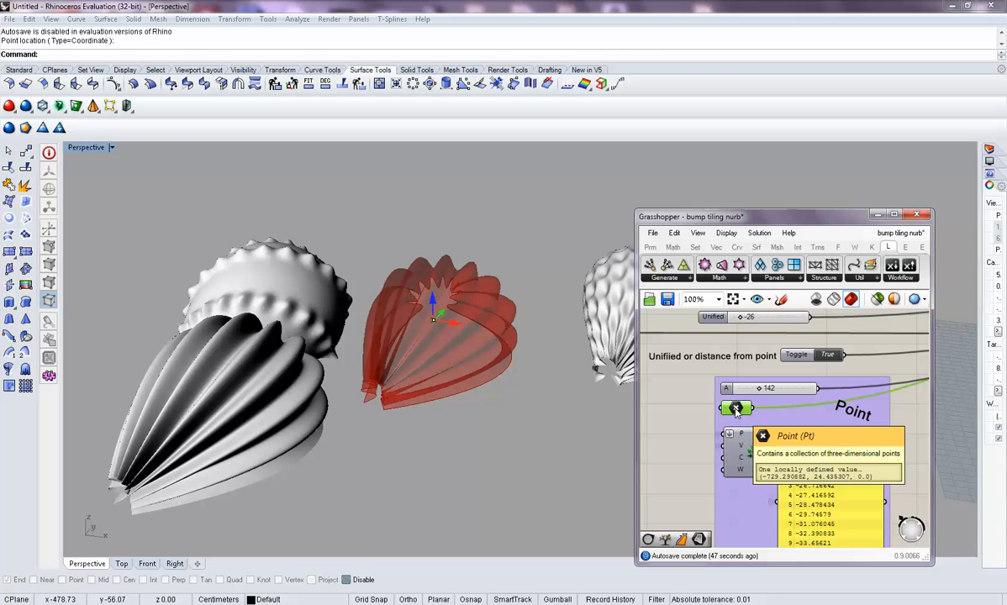
{"action": "left_click_drag", "start_coordinate": [432, 300], "coordinate": [430, 254]}
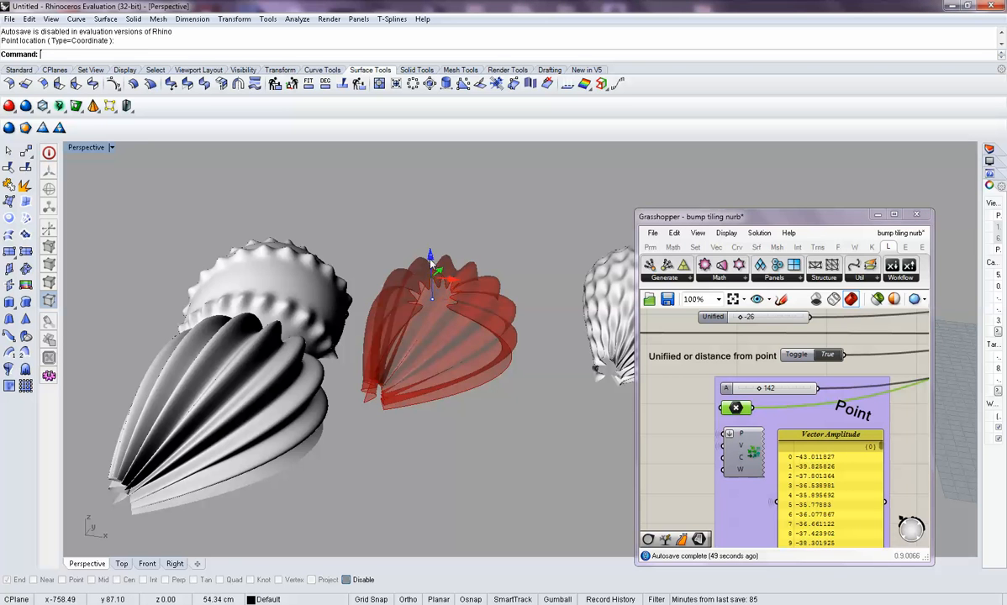
{"action": "right_click_drag", "start_coordinate": [439, 280], "coordinate": [414, 300]}
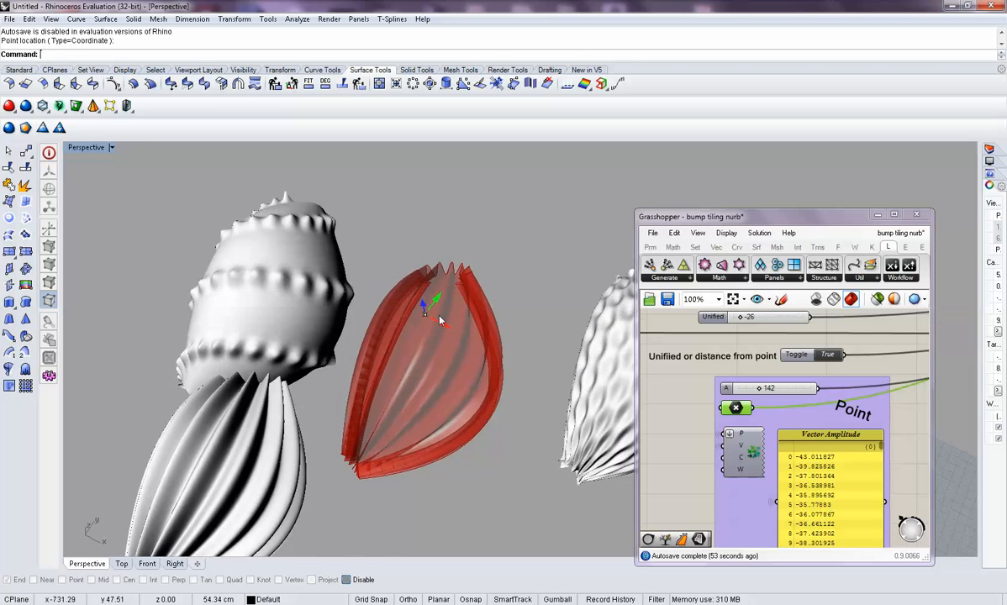
{"action": "left_click_drag", "start_coordinate": [424, 317], "coordinate": [448, 356]}
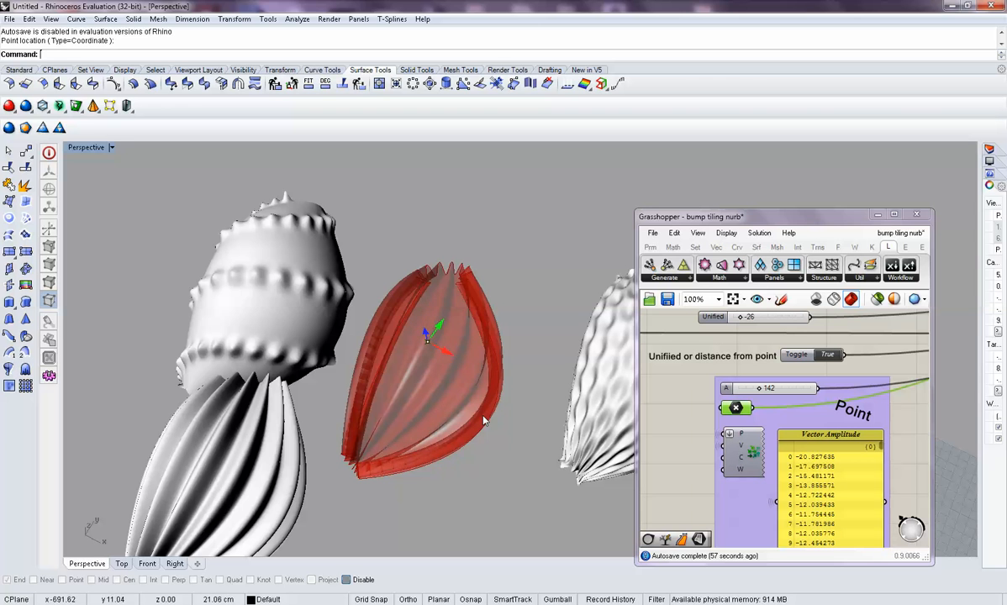
{"action": "right_click_drag", "start_coordinate": [470, 405], "coordinate": [524, 392]}
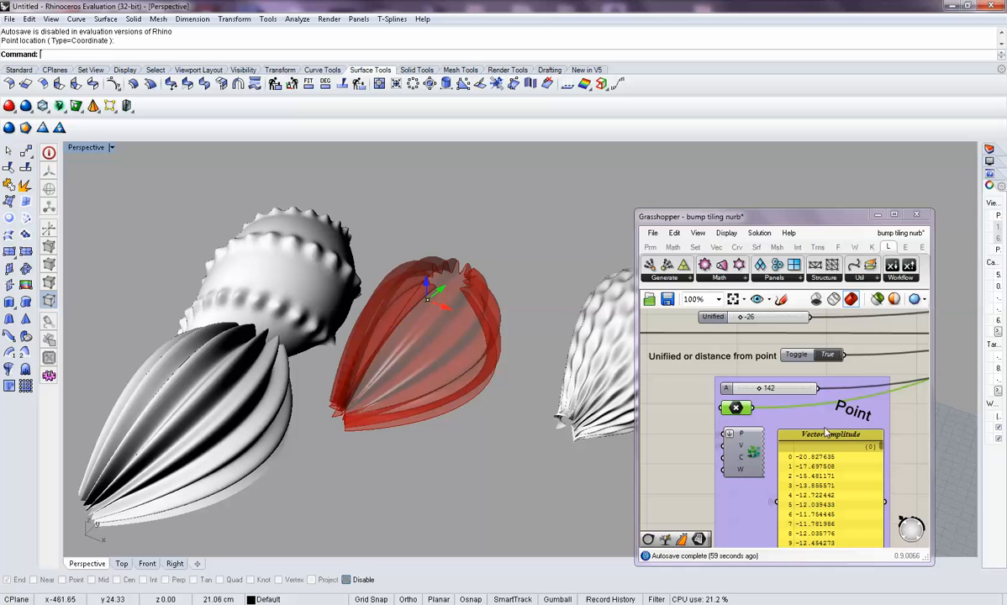
- Switch the unified-or-distance toggle to False so the point drives the bumps, and set the A slider to 138
{"action": "right_click_drag", "start_coordinate": [829, 394], "coordinate": [828, 418]}
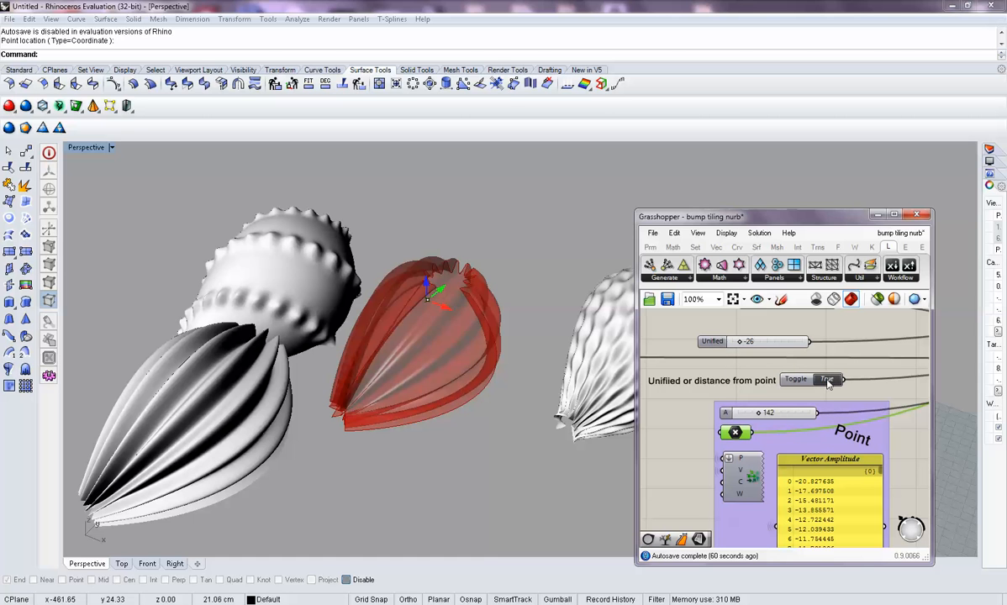
{"action": "right_click_drag", "start_coordinate": [536, 353], "coordinate": [545, 368]}
{"action": "left_click_drag", "start_coordinate": [762, 416], "coordinate": [759, 415]}
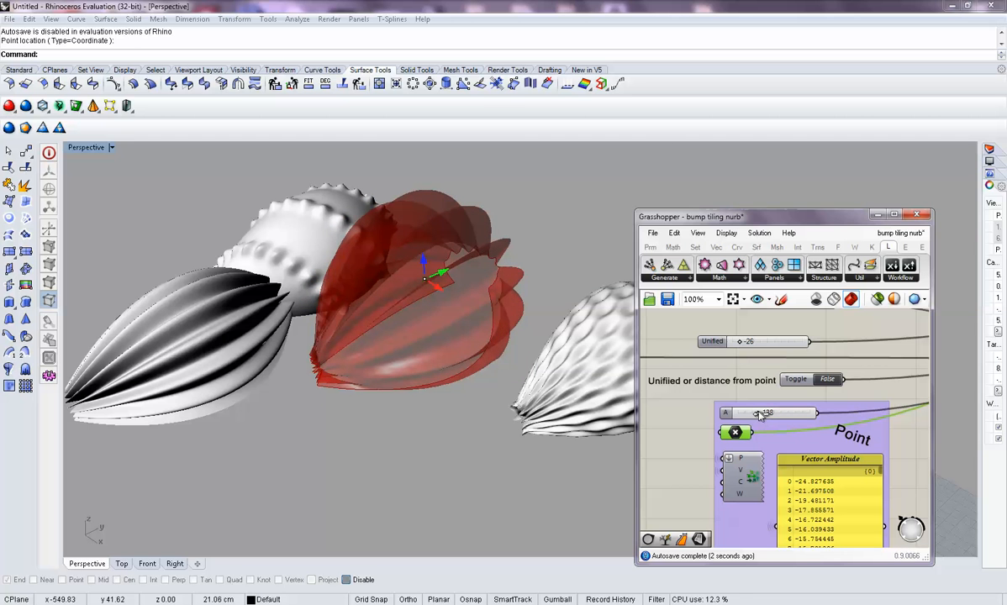
{"action": "right_click_drag", "start_coordinate": [454, 325], "coordinate": [332, 318]}
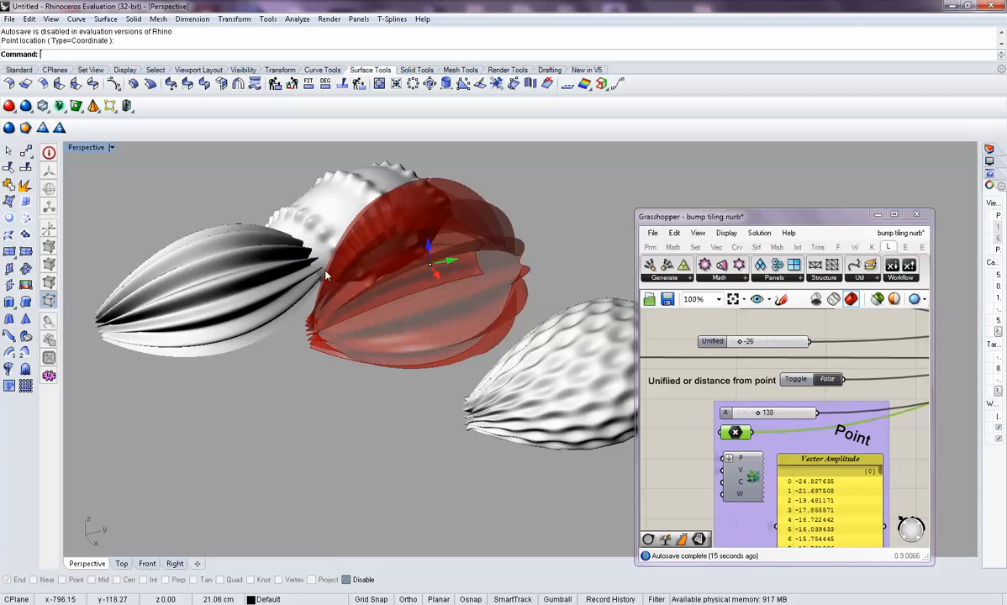
{"action": "right_click_drag", "start_coordinate": [385, 189], "coordinate": [451, 291]}
- Bake the point-driven ribbed variation and move the baked surface in front of the red preview
{"action": "right_click_drag", "start_coordinate": [707, 412], "coordinate": [791, 408]}
{"action": "scroll", "coordinate": [791, 408], "scroll_direction": "down", "scroll_amount": 1}
{"action": "double_click", "coordinate": [707, 362]}
{"action": "right_click_drag", "start_coordinate": [532, 317], "coordinate": [460, 319]}
{"action": "left_click_drag", "start_coordinate": [470, 289], "coordinate": [304, 427]}
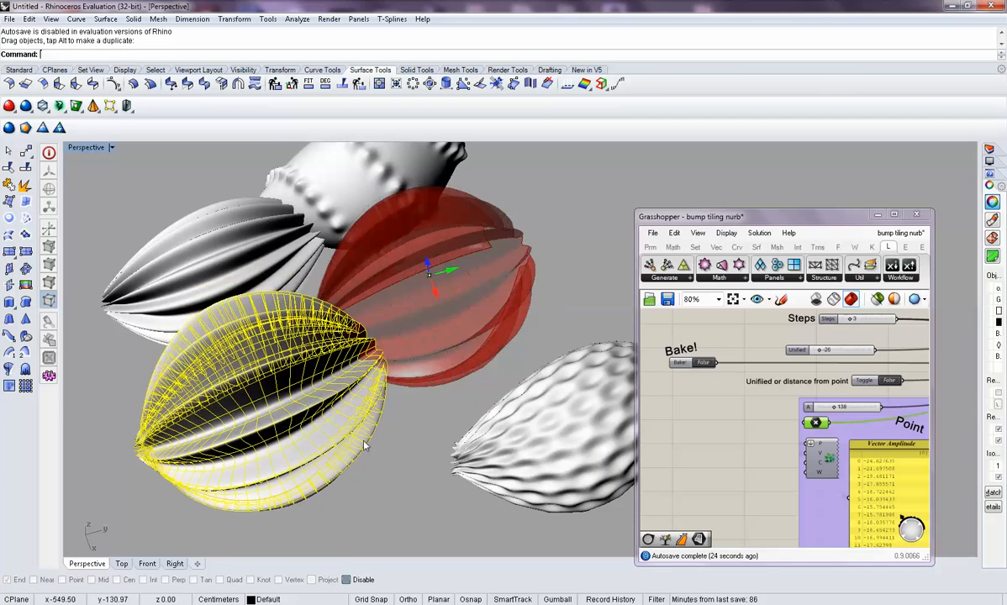
{"action": "right_click_drag", "start_coordinate": [418, 401], "coordinate": [473, 384]}
{"action": "left_click", "coordinate": [498, 429]}
{"action": "right_click_drag", "start_coordinate": [497, 429], "coordinate": [446, 465]}
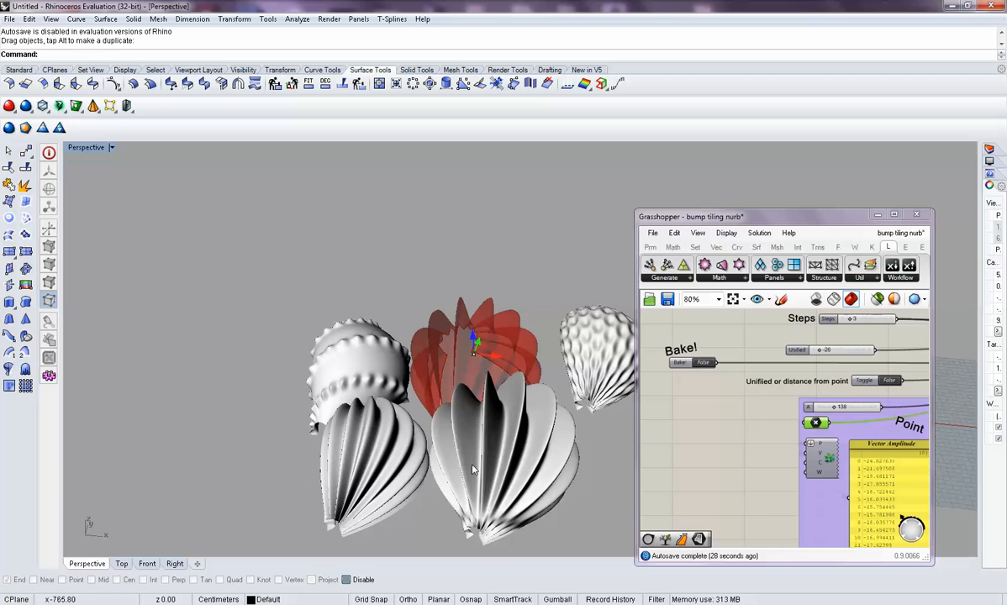
- Move the deep-ribbed baked surface farther from the preview, in front of the earlier ribbed variation
{"action": "right_click_drag", "start_coordinate": [485, 435], "coordinate": [440, 482]}
{"action": "right_click_drag", "start_coordinate": [761, 368], "coordinate": [741, 449]}
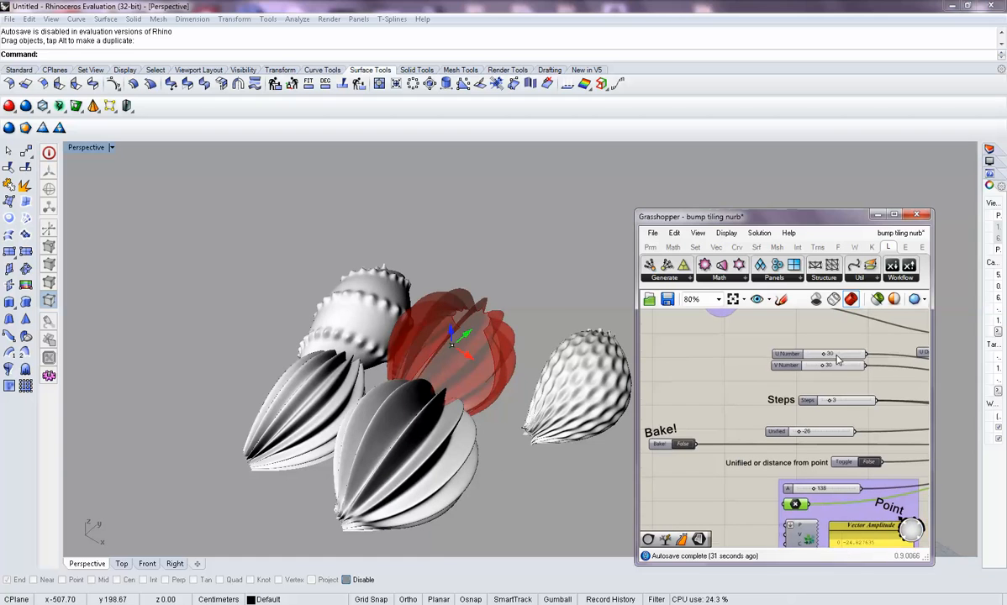
{"action": "right_click_drag", "start_coordinate": [546, 324], "coordinate": [458, 365]}
{"action": "left_click_drag", "start_coordinate": [392, 368], "coordinate": [235, 390]}
{"action": "left_click", "coordinate": [354, 410]}
{"action": "right_click_drag", "start_coordinate": [359, 410], "coordinate": [389, 386]}
{"action": "scroll", "coordinate": [448, 342], "scroll_direction": "up", "scroll_amount": 2}
{"action": "scroll", "coordinate": [447, 343], "scroll_direction": "up", "scroll_amount": 2}
{"action": "scroll", "coordinate": [665, 438], "scroll_direction": "up", "scroll_amount": 2}
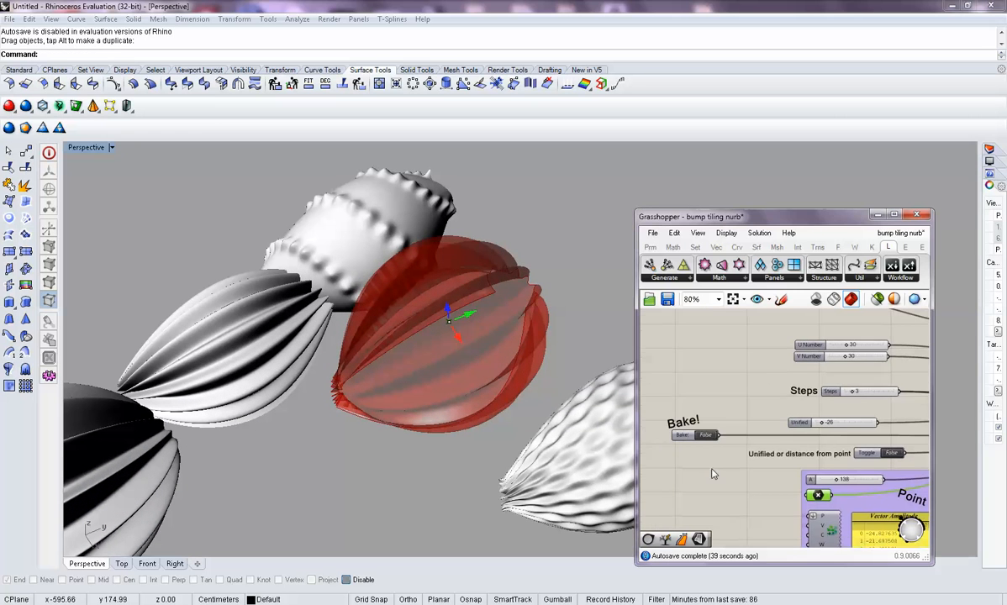
- Set the Steps slider to 4 and shift the amplitude point about 17 cm within the preview surface
{"action": "right_click_drag", "start_coordinate": [787, 458], "coordinate": [723, 486]}
{"action": "right_click_drag", "start_coordinate": [872, 375], "coordinate": [820, 386]}
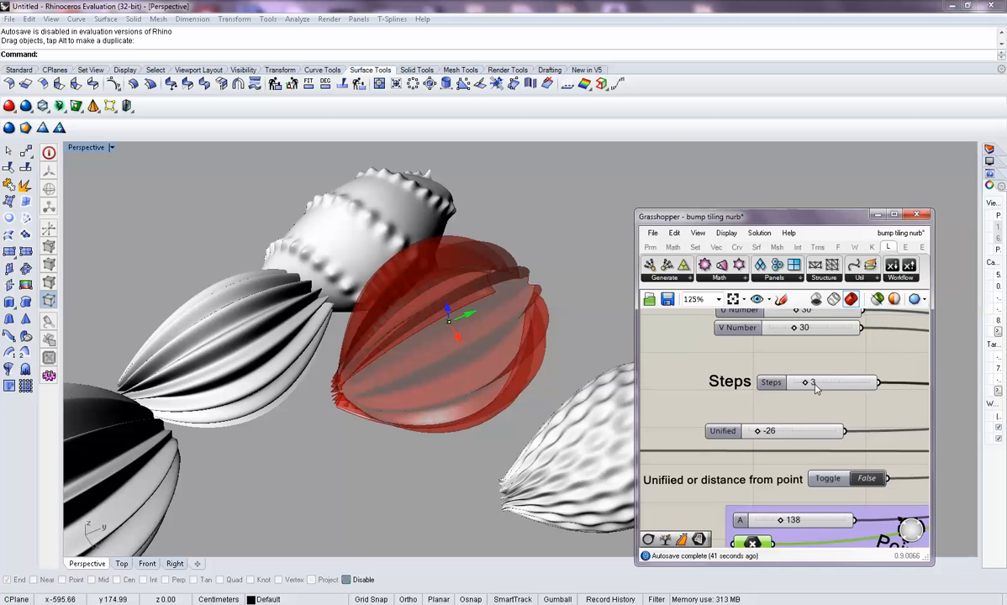
{"action": "left_click_drag", "start_coordinate": [810, 384], "coordinate": [814, 385]}
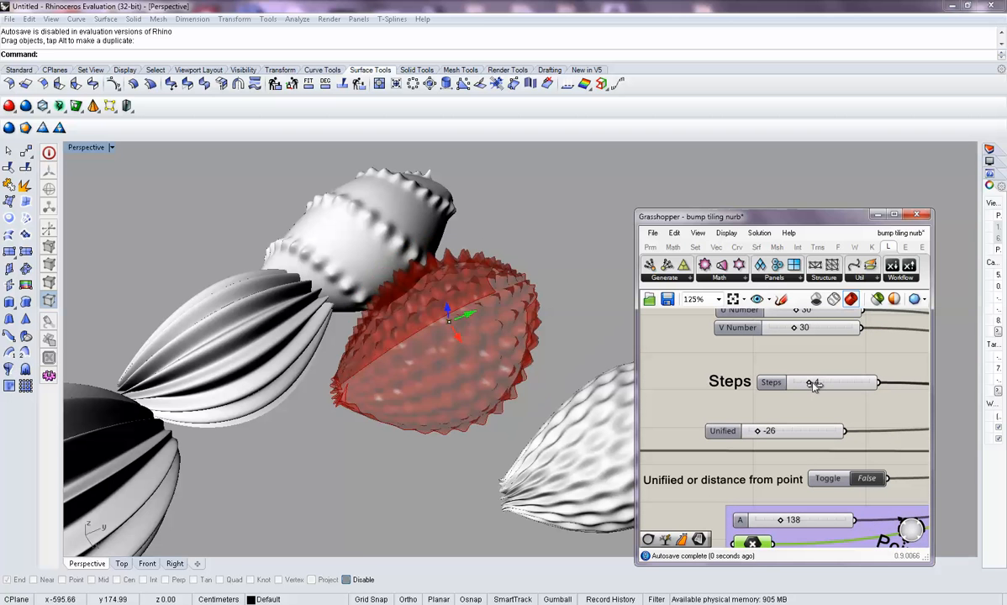
{"action": "right_click_drag", "start_coordinate": [532, 357], "coordinate": [431, 290]}
{"action": "left_click_drag", "start_coordinate": [450, 275], "coordinate": [459, 294]}
- Bake the spiky variation and move the baked surface in front of the preview, beside the ribbed ones
{"action": "right_click_drag", "start_coordinate": [723, 358], "coordinate": [910, 365]}
{"action": "left_click", "coordinate": [761, 457]}
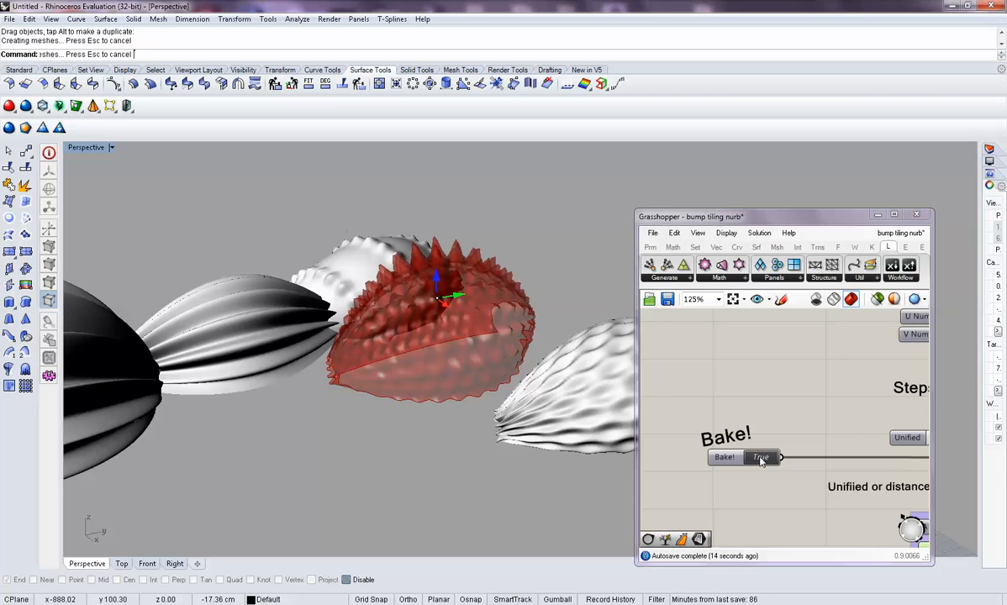
{"action": "right_click_drag", "start_coordinate": [461, 396], "coordinate": [437, 332]}
{"action": "left_click_drag", "start_coordinate": [438, 332], "coordinate": [296, 404]}
{"action": "left_click", "coordinate": [469, 417]}
{"action": "right_click_drag", "start_coordinate": [467, 419], "coordinate": [491, 439]}
{"action": "scroll", "coordinate": [455, 405], "scroll_direction": "down", "scroll_amount": 6}
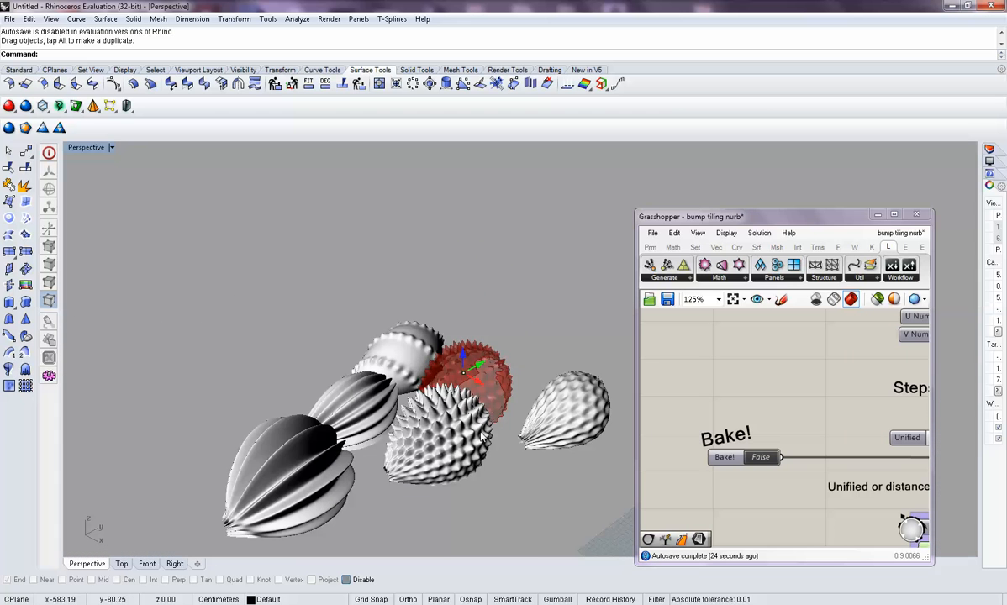
{"action": "right_click_drag", "start_coordinate": [419, 416], "coordinate": [515, 398]}
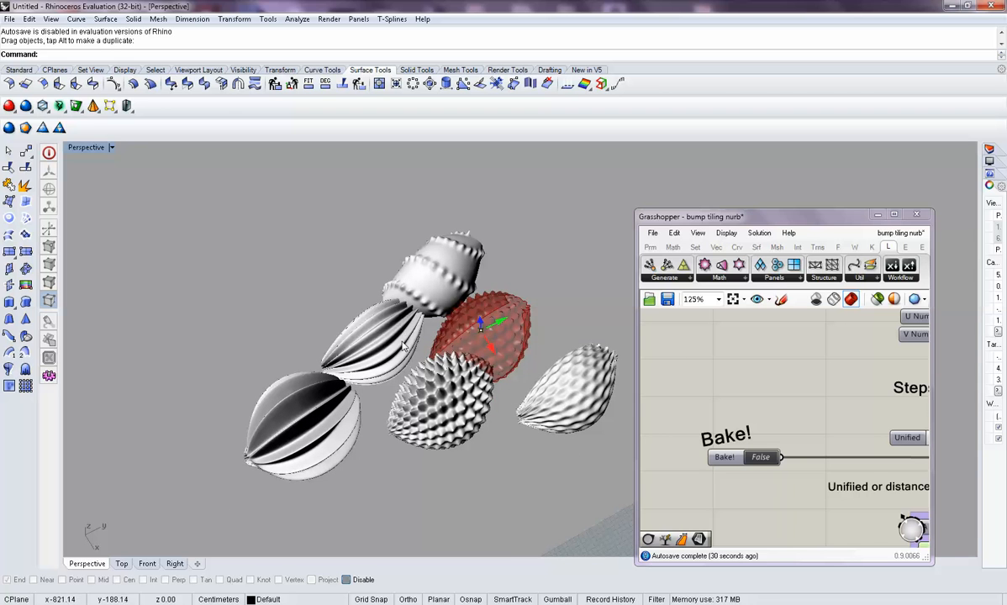
{"action": "scroll", "coordinate": [424, 336], "scroll_direction": "up", "scroll_amount": 2}
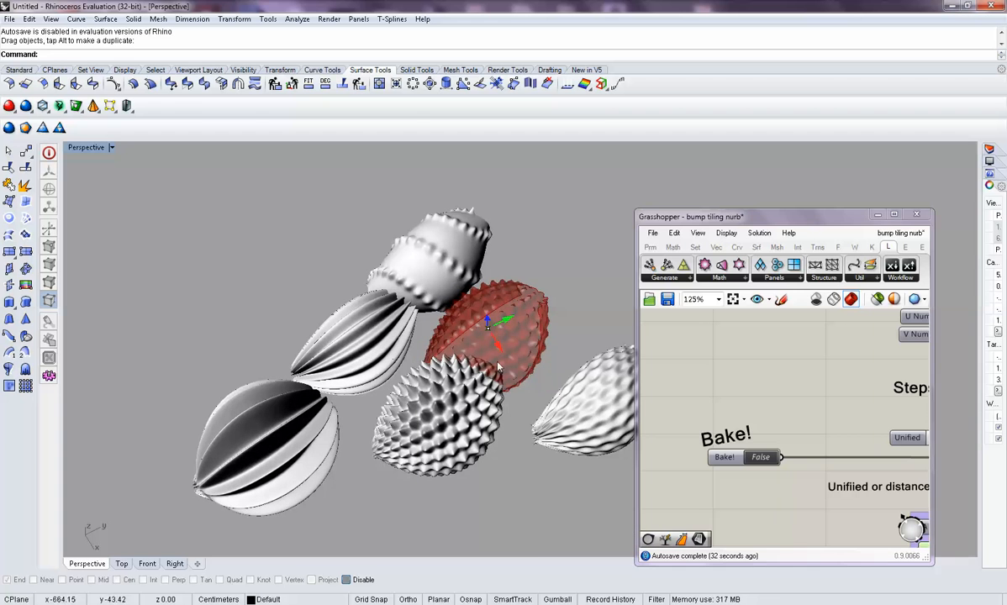
{"action": "right_click_drag", "start_coordinate": [510, 350], "coordinate": [572, 378]}
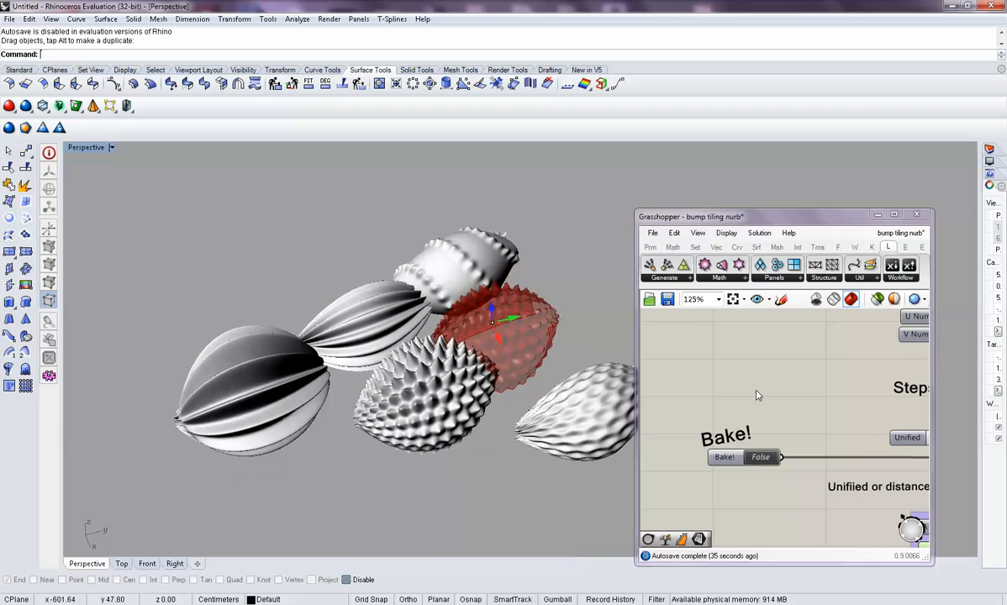
- Widen the Grasshopper window and examine the definition from the input surface and sliders to the surface rebuild component
{"action": "left_click_drag", "start_coordinate": [635, 220], "coordinate": [98, 204]}
{"action": "scroll", "coordinate": [577, 382], "scroll_direction": "down", "scroll_amount": 5}
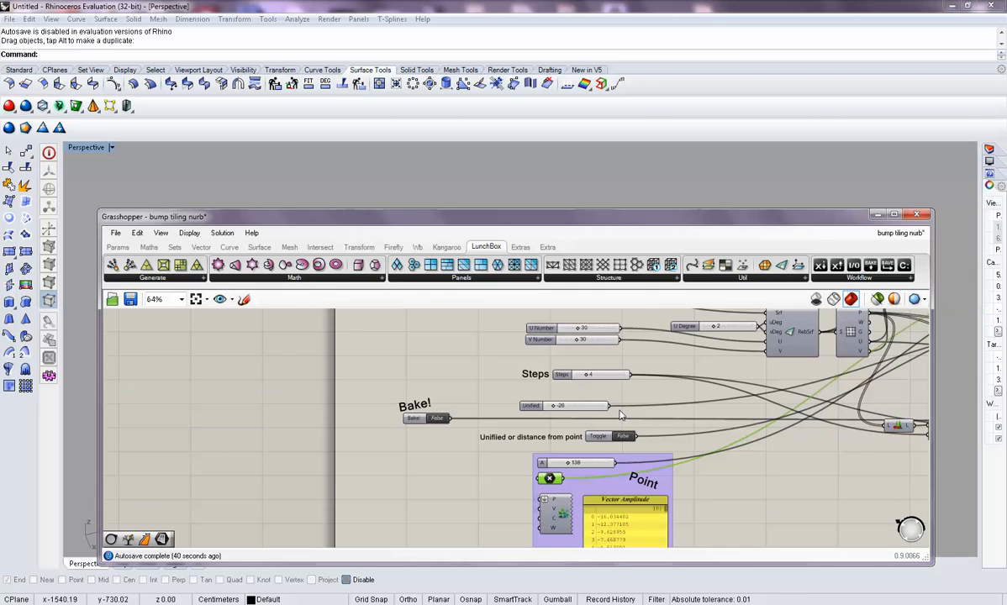
{"action": "right_click_drag", "start_coordinate": [551, 410], "coordinate": [537, 412]}
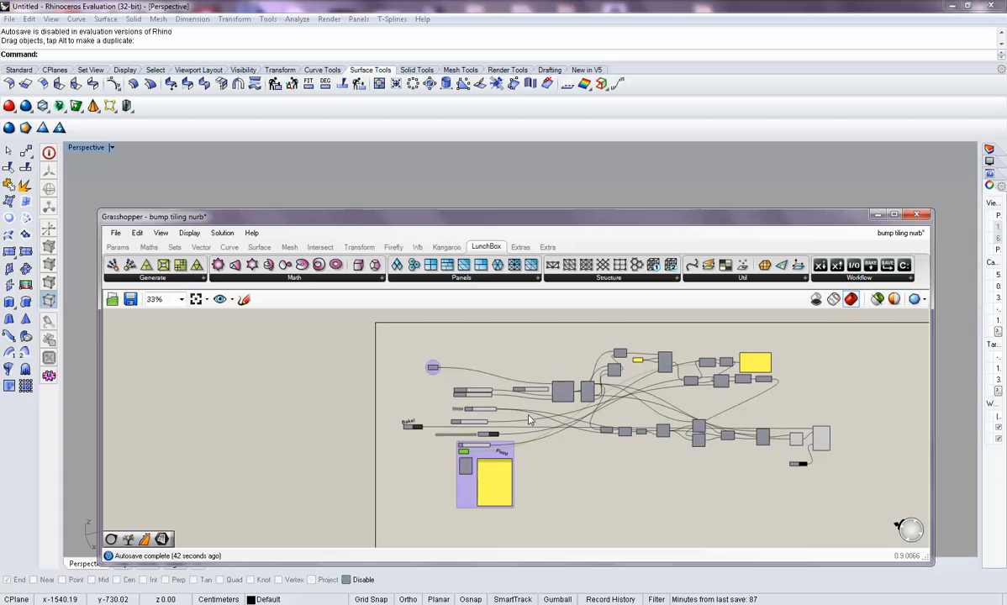
{"action": "scroll", "coordinate": [521, 432], "scroll_direction": "up", "scroll_amount": 4}
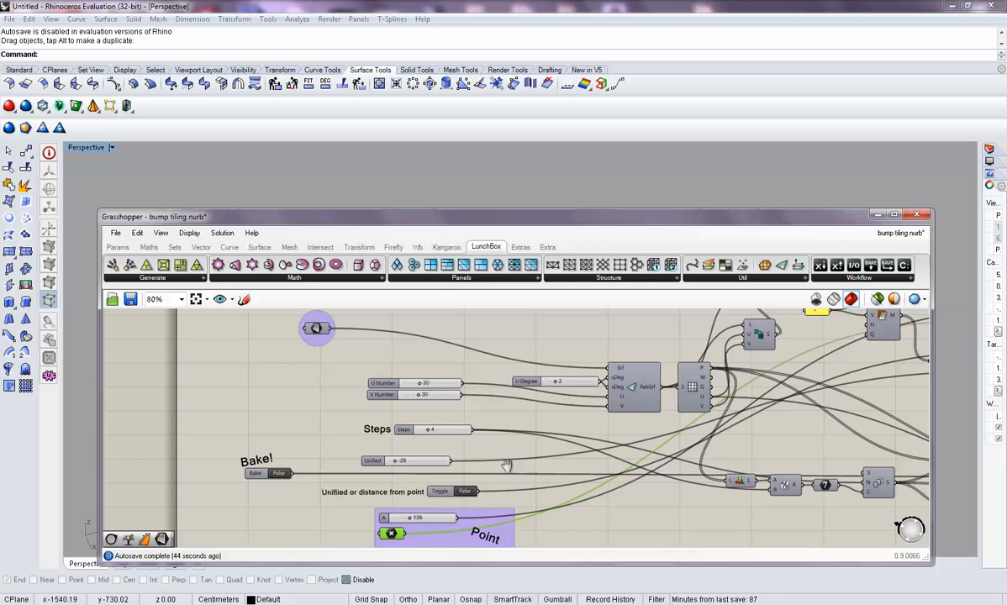
{"action": "right_click_drag", "start_coordinate": [536, 411], "coordinate": [446, 414]}
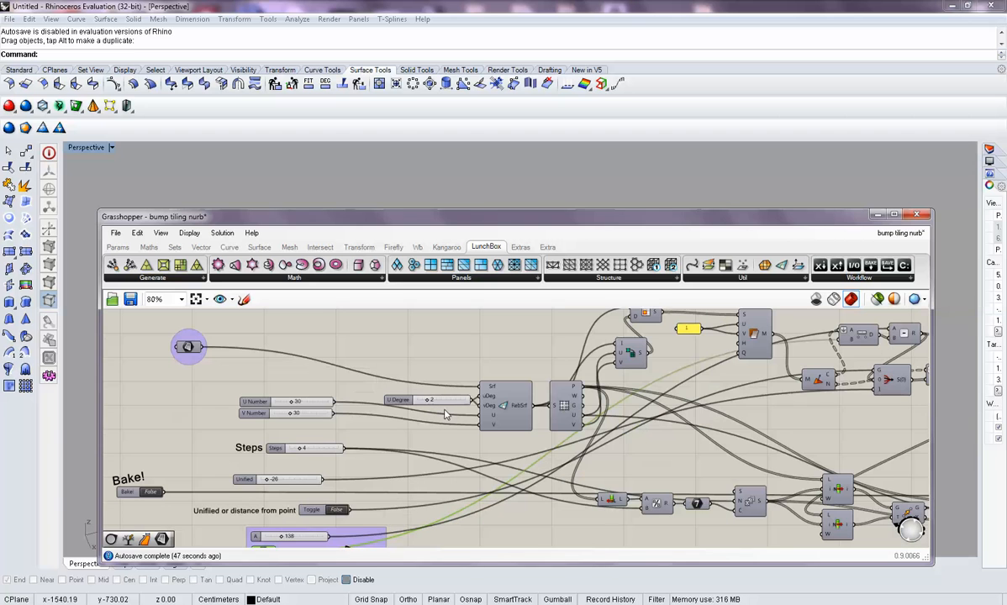
{"action": "left_click", "coordinate": [516, 407]}
{"action": "left_click", "coordinate": [522, 465]}
{"action": "right_click_drag", "start_coordinate": [528, 439], "coordinate": [496, 443]}
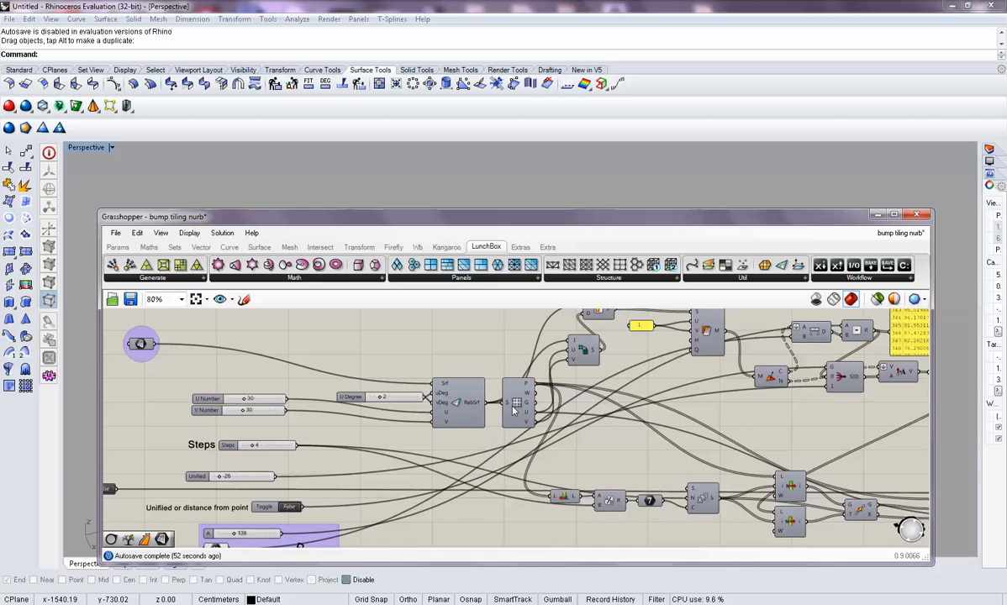
- Examine the rest of the definition, from the list components fed by Steps through to Surface From Points
{"action": "right_click_drag", "start_coordinate": [551, 443], "coordinate": [472, 418]}
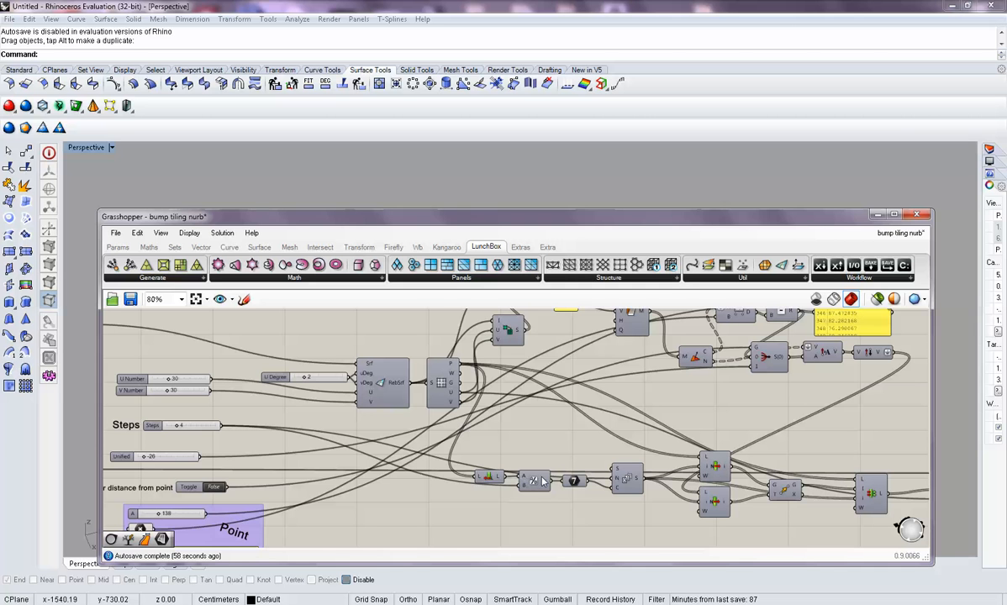
{"action": "right_click_drag", "start_coordinate": [577, 454], "coordinate": [594, 473]}
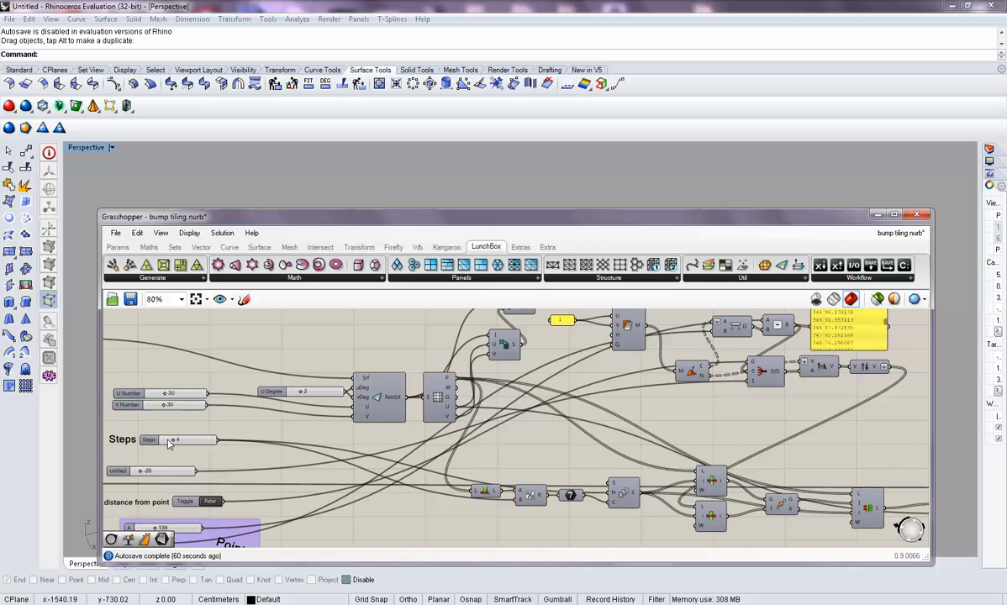
{"action": "right_click_drag", "start_coordinate": [492, 452], "coordinate": [378, 412]}
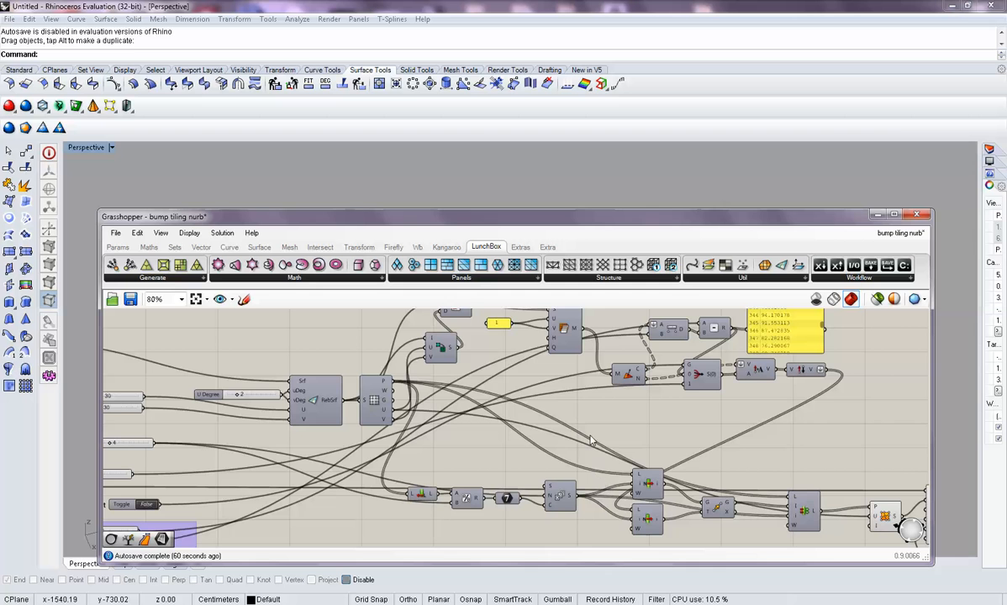
{"action": "right_click_drag", "start_coordinate": [600, 434], "coordinate": [573, 421]}
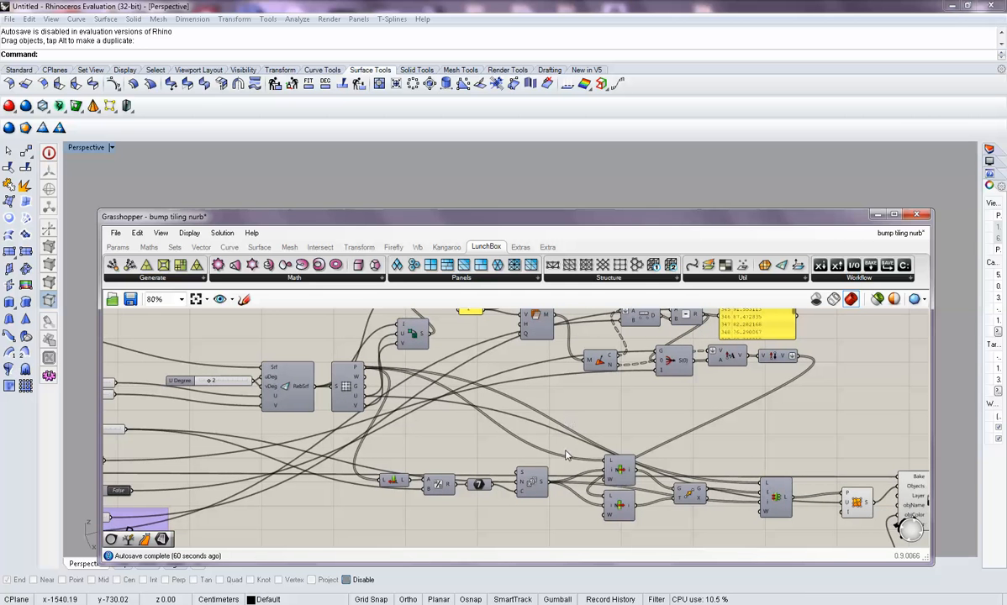
{"action": "right_click_drag", "start_coordinate": [645, 458], "coordinate": [471, 438]}
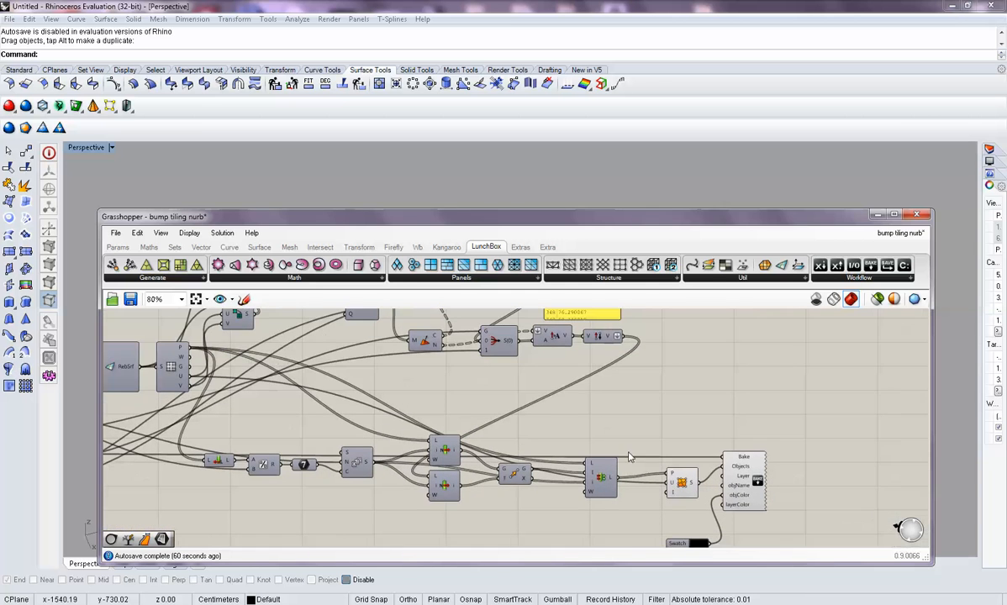
{"action": "left_click", "coordinate": [682, 485]}
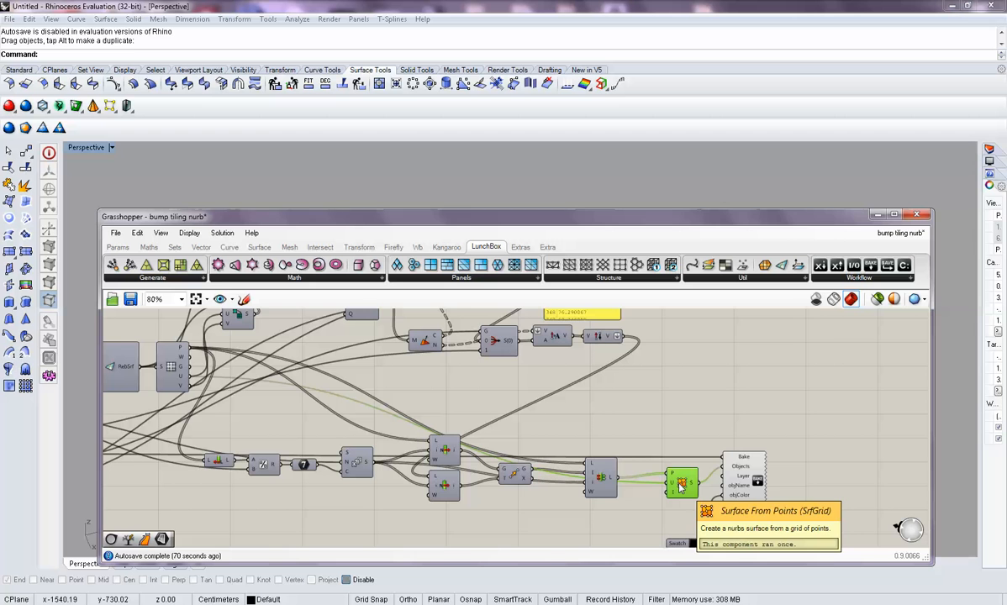
{"action": "right_click_drag", "start_coordinate": [664, 436], "coordinate": [663, 451]}
- Move the Grasshopper window aside and inspect the Surface From Points preview up close, then deselect the component
{"action": "left_click_drag", "start_coordinate": [343, 224], "coordinate": [675, 250]}
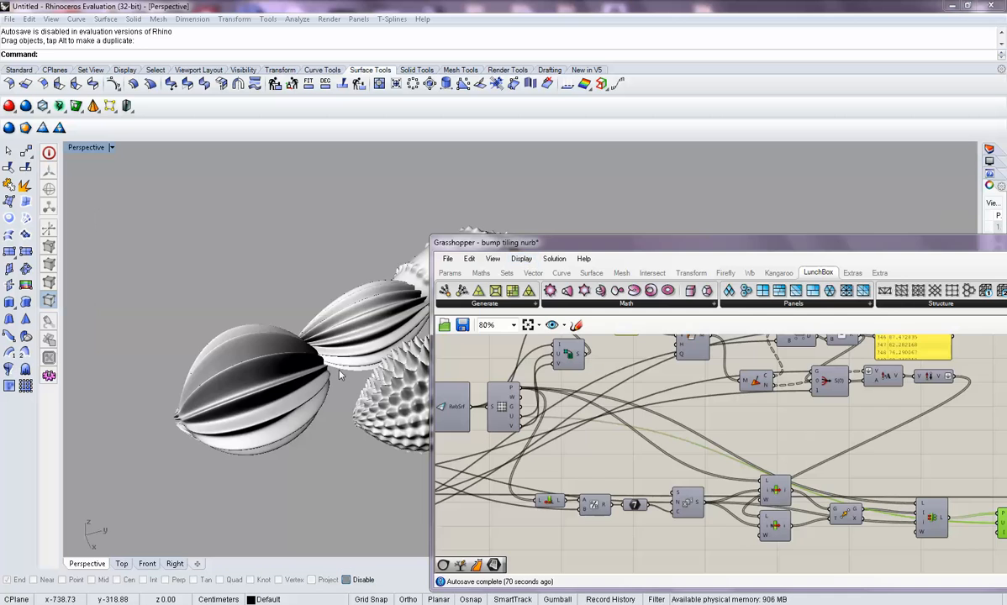
{"action": "mouse_move", "coordinate": [353, 361]}
{"action": "right_mouse_down", "text": "shift"}
{"action": "mouse_move", "coordinate": [333, 354]}
{"action": "mouse_move", "coordinate": [350, 353]}
{"action": "mouse_move", "coordinate": [349, 365]}
{"action": "right_mouse_up", "text": "shift"}
{"action": "scroll", "coordinate": [351, 343], "scroll_direction": "up", "scroll_amount": 4}
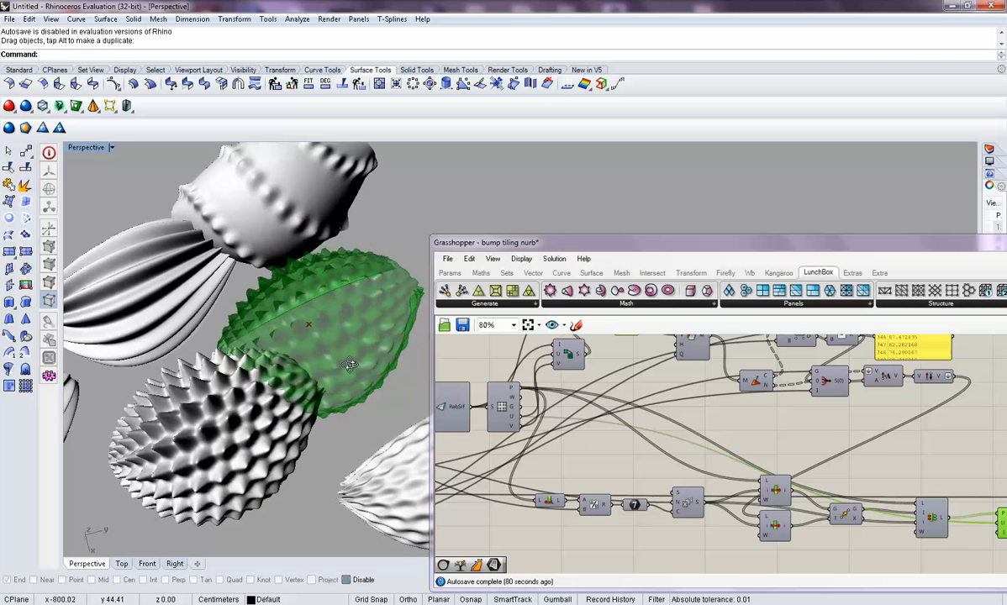
{"action": "left_click", "coordinate": [700, 441]}
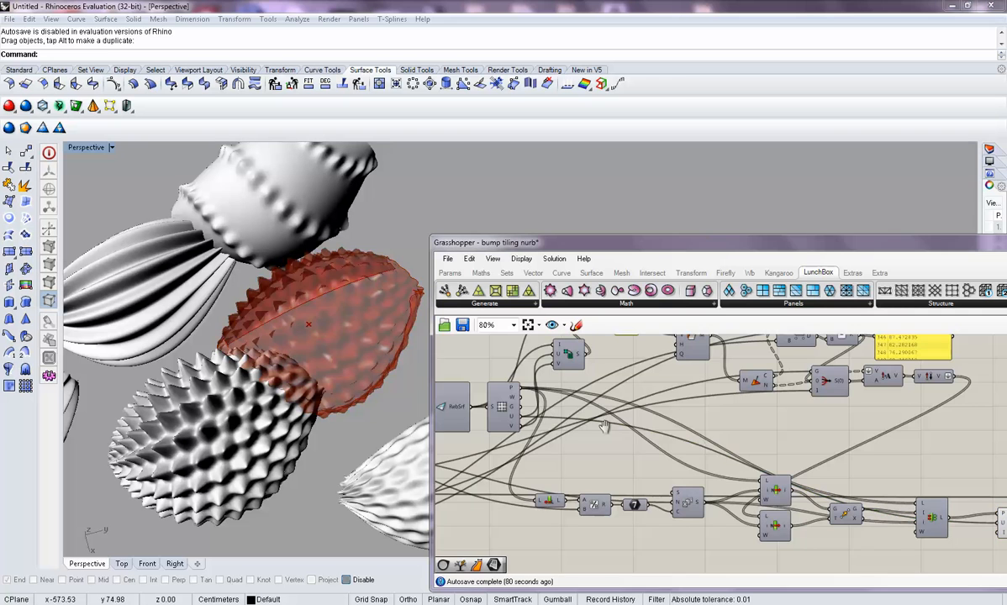
- Select the vector display component in the Point group and inspect its amplitude vectors around the preview surface
{"action": "scroll", "coordinate": [699, 441], "scroll_direction": "down", "scroll_amount": 5}
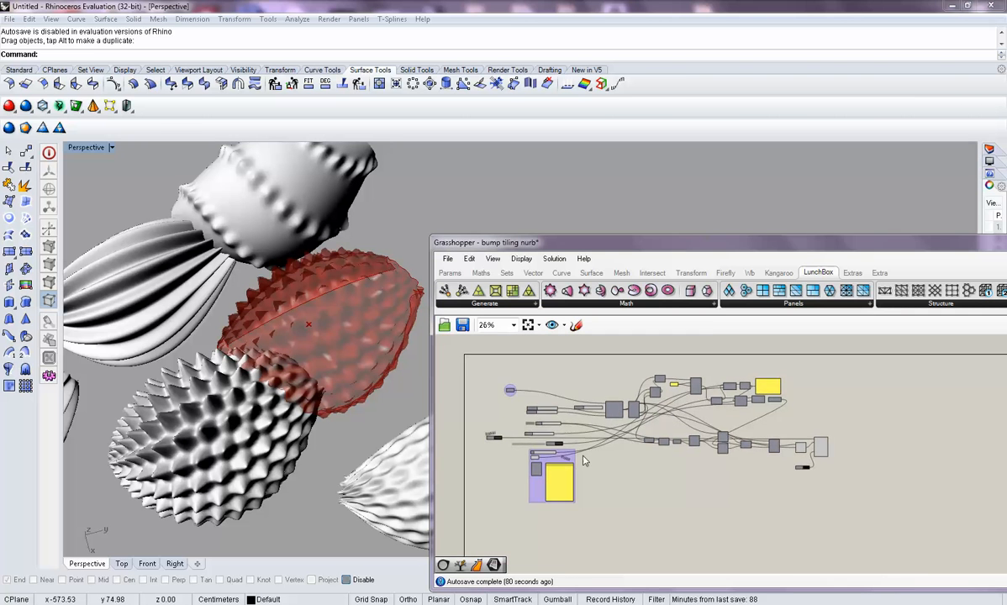
{"action": "scroll", "coordinate": [554, 445], "scroll_direction": "up", "scroll_amount": 4}
{"action": "right_click_drag", "start_coordinate": [602, 439], "coordinate": [616, 432]}
{"action": "left_click", "coordinate": [510, 473]}
{"action": "right_click_drag", "start_coordinate": [370, 374], "coordinate": [338, 296]}
{"action": "right_click_drag", "start_coordinate": [502, 475], "coordinate": [510, 468]}
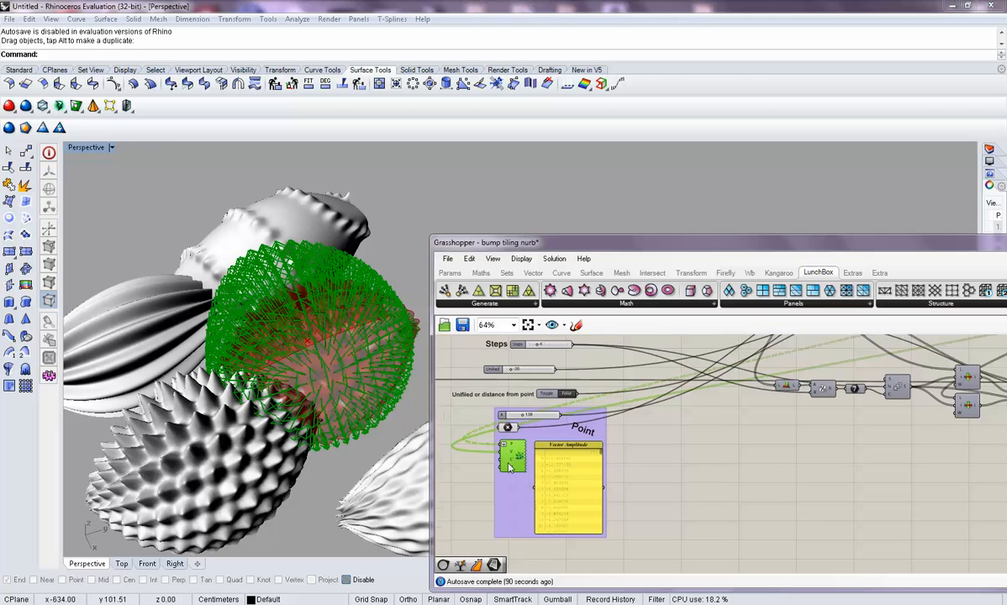
- Examine the Point group's vector display inputs, Vector Amplitude values and point parameter up close
{"action": "scroll", "coordinate": [510, 468], "scroll_direction": "up", "scroll_amount": 2}
{"action": "mouse_move", "coordinate": [515, 450]}
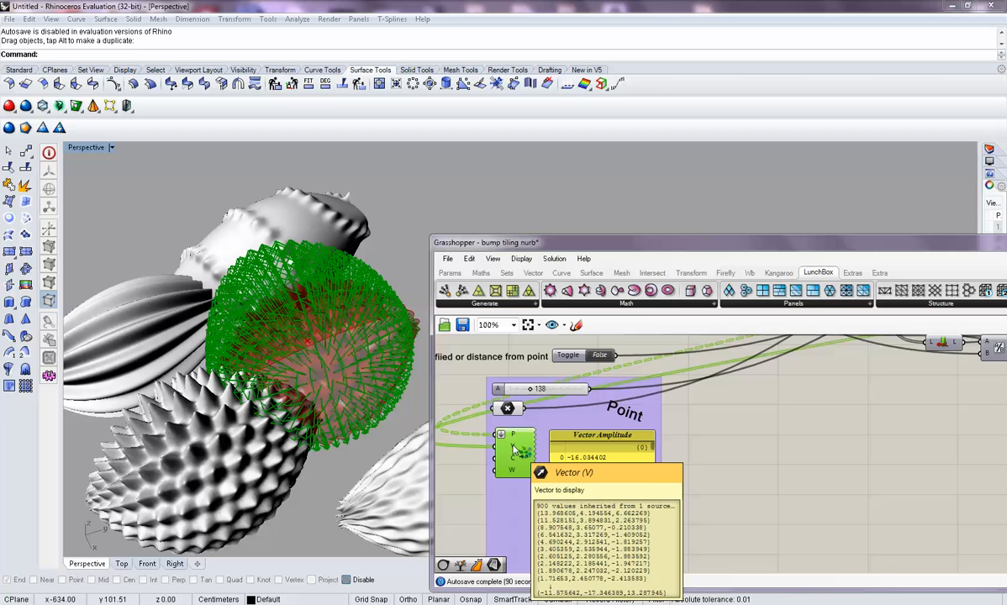
{"action": "right_click_drag", "start_coordinate": [781, 439], "coordinate": [808, 418]}
{"action": "right_click_drag", "start_coordinate": [712, 492], "coordinate": [711, 471]}
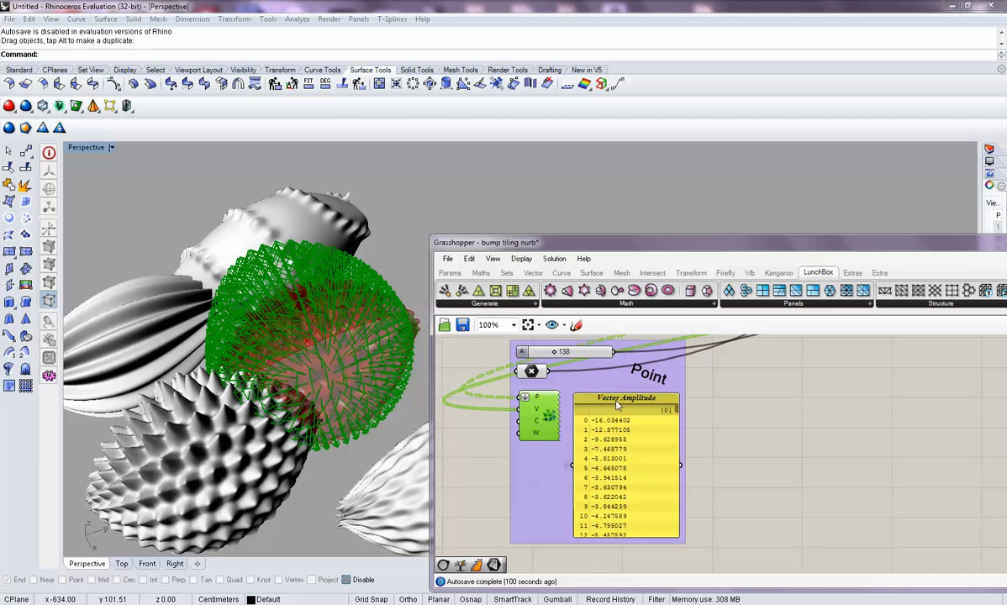
{"action": "right_click_drag", "start_coordinate": [745, 432], "coordinate": [743, 454]}
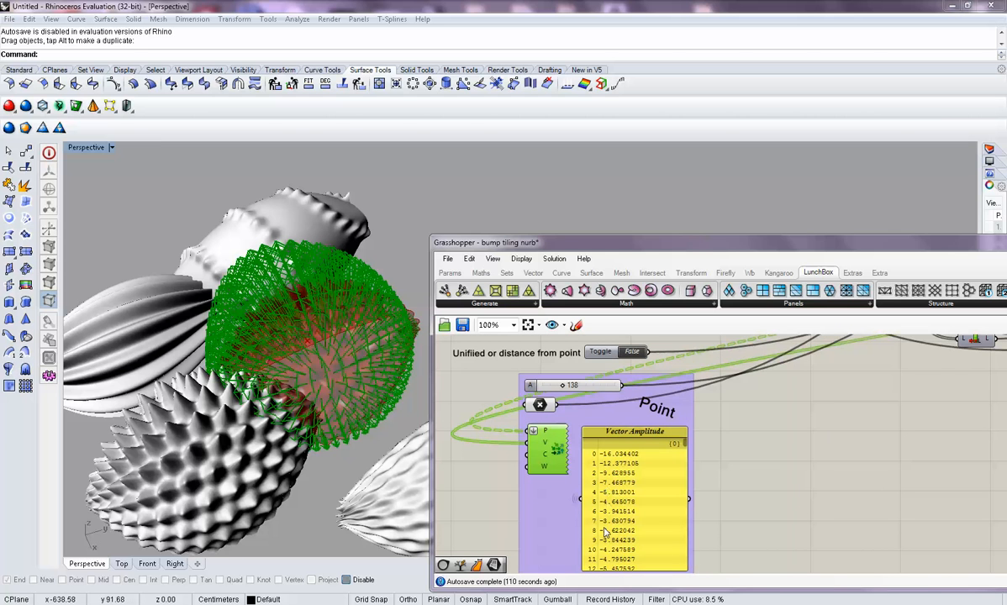
{"action": "right_click_drag", "start_coordinate": [576, 428], "coordinate": [587, 471]}
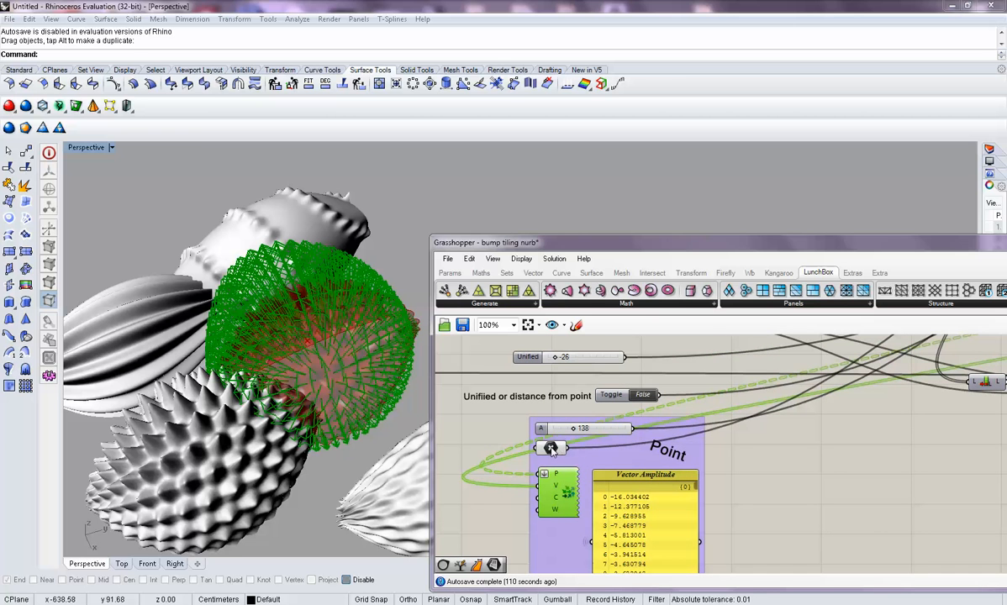
{"action": "right_click_drag", "start_coordinate": [757, 505], "coordinate": [757, 469]}
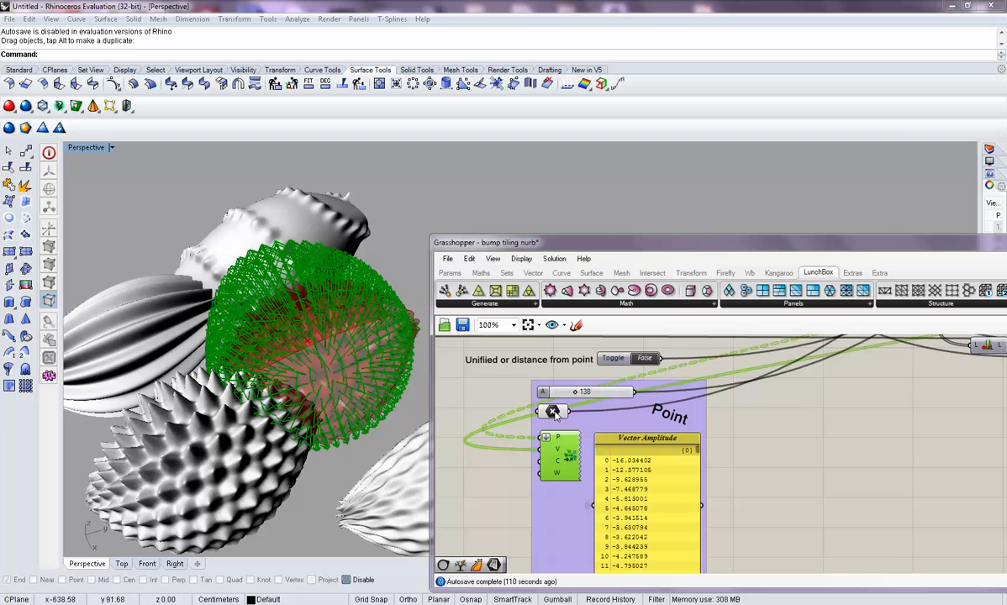
- Select the Point group's point parameter, move the Grasshopper window aside and inspect the point's position relative to the amplitude vectors
{"action": "left_click", "coordinate": [554, 413]}
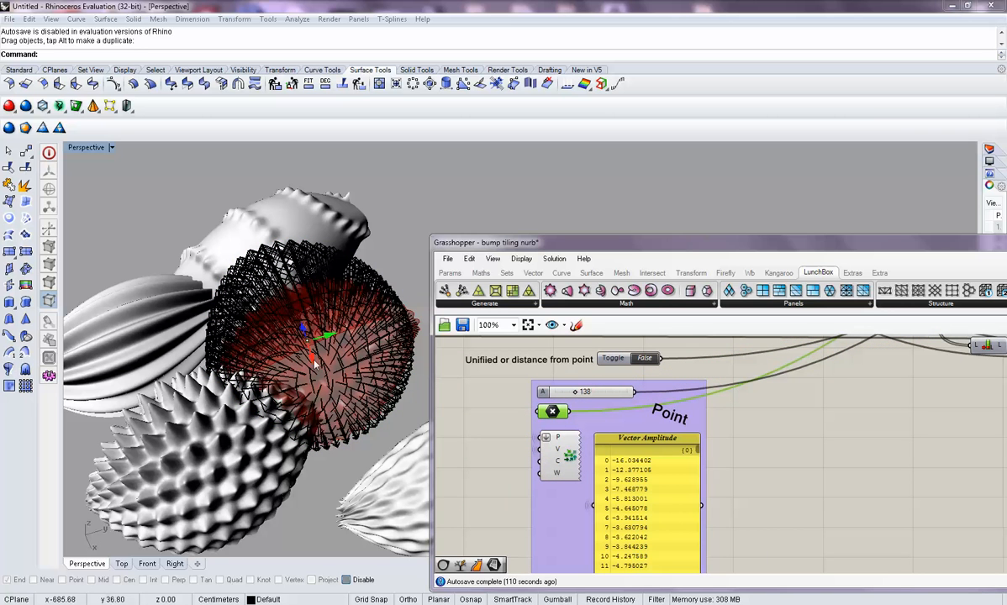
{"action": "right_click_drag", "start_coordinate": [353, 370], "coordinate": [404, 348]}
{"action": "scroll", "coordinate": [404, 350], "scroll_direction": "up", "scroll_amount": 4}
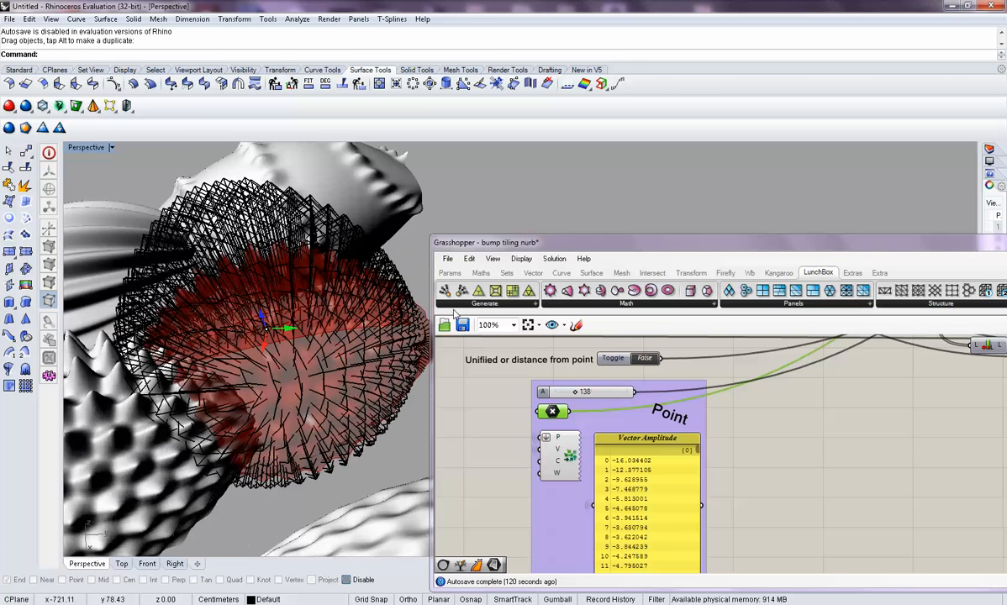
{"action": "left_click_drag", "start_coordinate": [455, 248], "coordinate": [632, 242]}
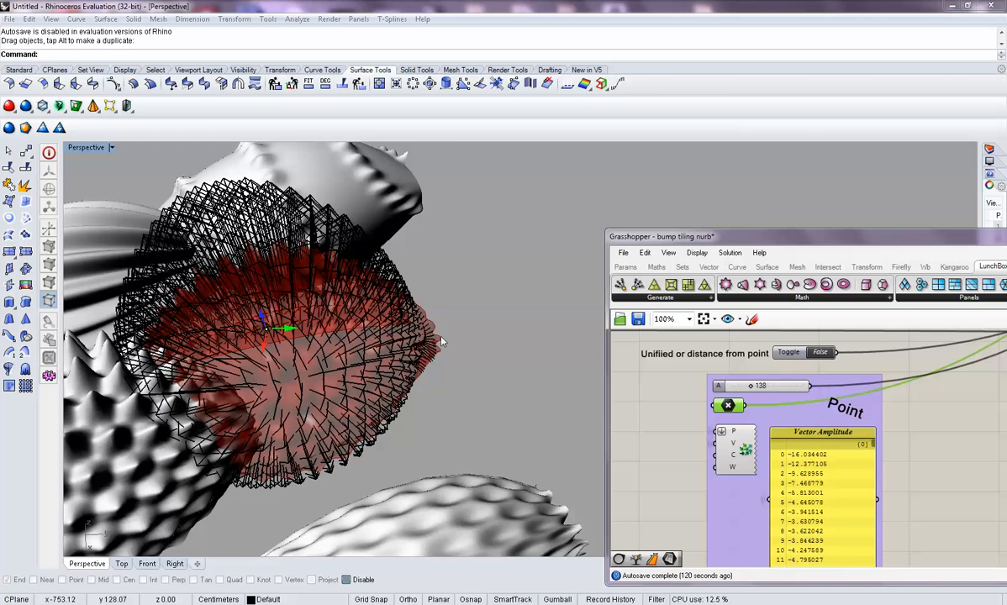
{"action": "scroll", "coordinate": [427, 372], "scroll_direction": "up", "scroll_amount": 5}
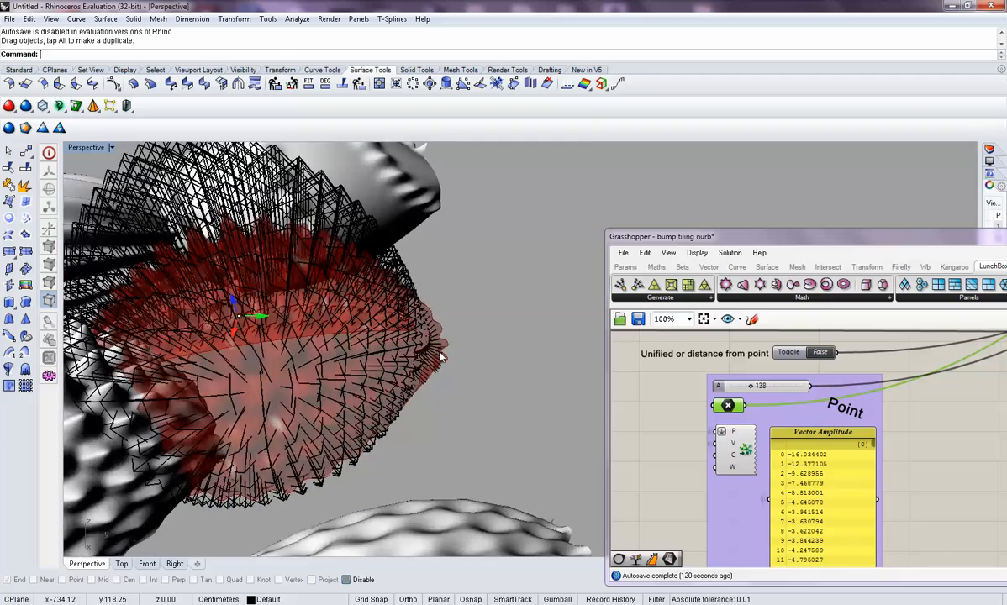
{"action": "right_click_drag", "start_coordinate": [416, 363], "coordinate": [456, 357]}
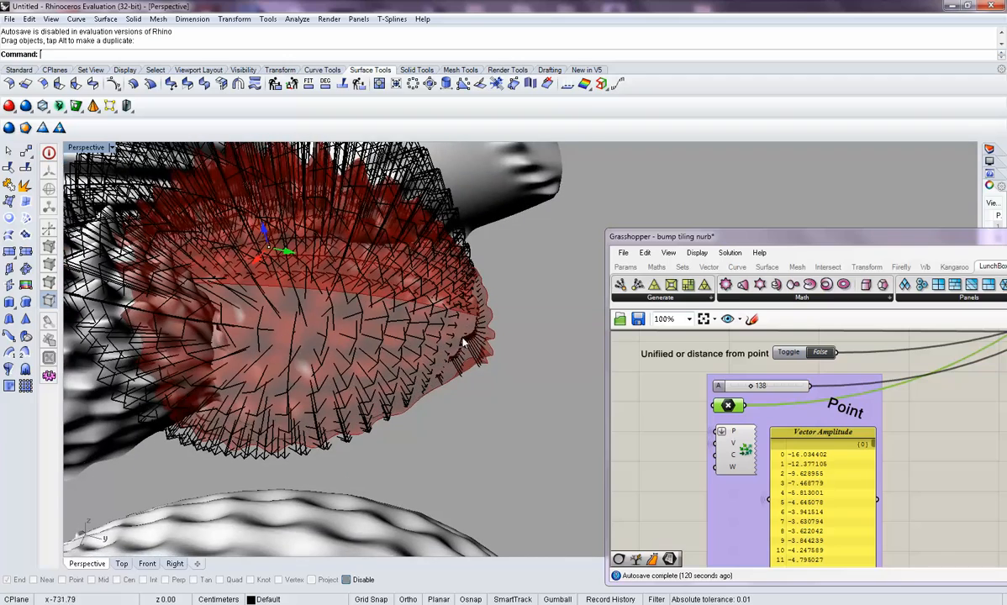
{"action": "scroll", "coordinate": [447, 352], "scroll_direction": "down", "scroll_amount": 3}
{"action": "right_click_drag", "start_coordinate": [346, 282], "coordinate": [320, 259]}
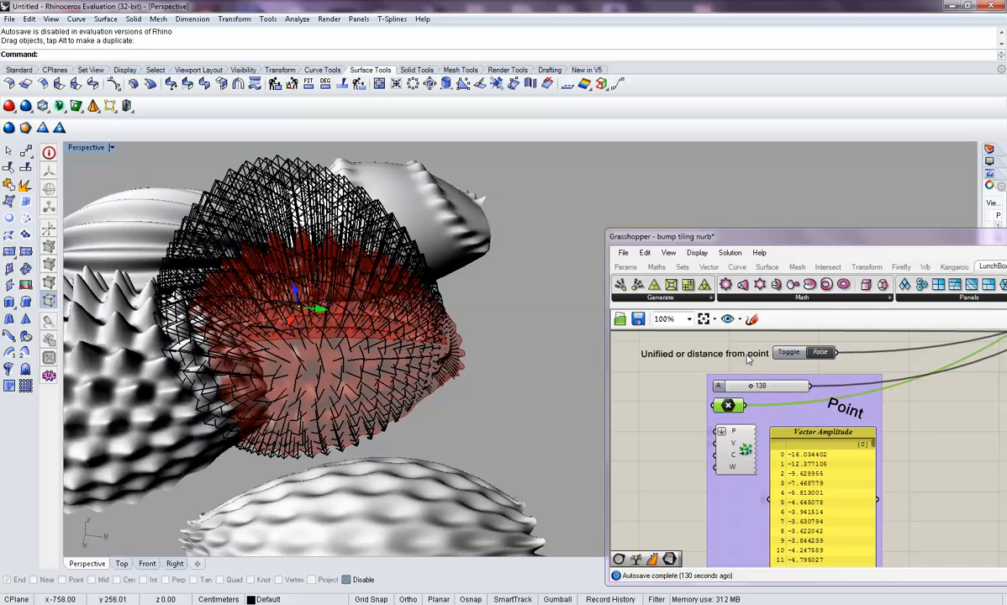
- Set the Point group's A slider to 171 and turn off the vector display component's preview
{"action": "left_click_drag", "start_coordinate": [754, 387], "coordinate": [759, 388]}
{"action": "left_click", "coordinate": [741, 445]}
{"action": "key", "text": "ctrl+q"}
- Move the baked surface with the bumpy bands farther away from the red preview surface, then deselect it
{"action": "right_click_drag", "start_coordinate": [392, 409], "coordinate": [391, 437]}
{"action": "scroll", "coordinate": [340, 399], "scroll_direction": "down", "scroll_amount": 5}
{"action": "scroll", "coordinate": [351, 420], "scroll_direction": "up", "scroll_amount": 3}
{"action": "right_click_drag", "start_coordinate": [341, 399], "coordinate": [359, 388]}
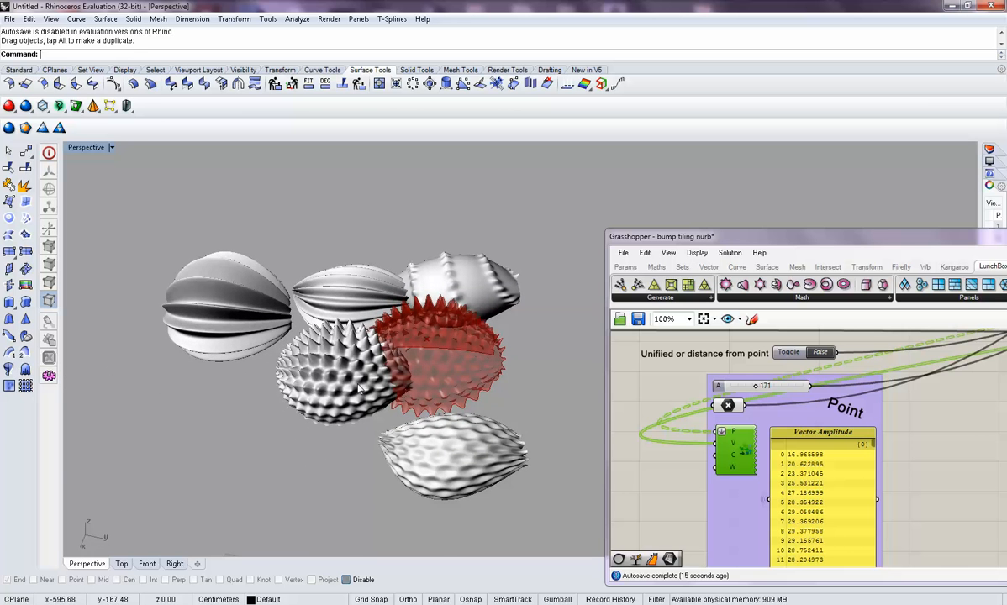
{"action": "right_click_drag", "start_coordinate": [437, 369], "coordinate": [441, 397]}
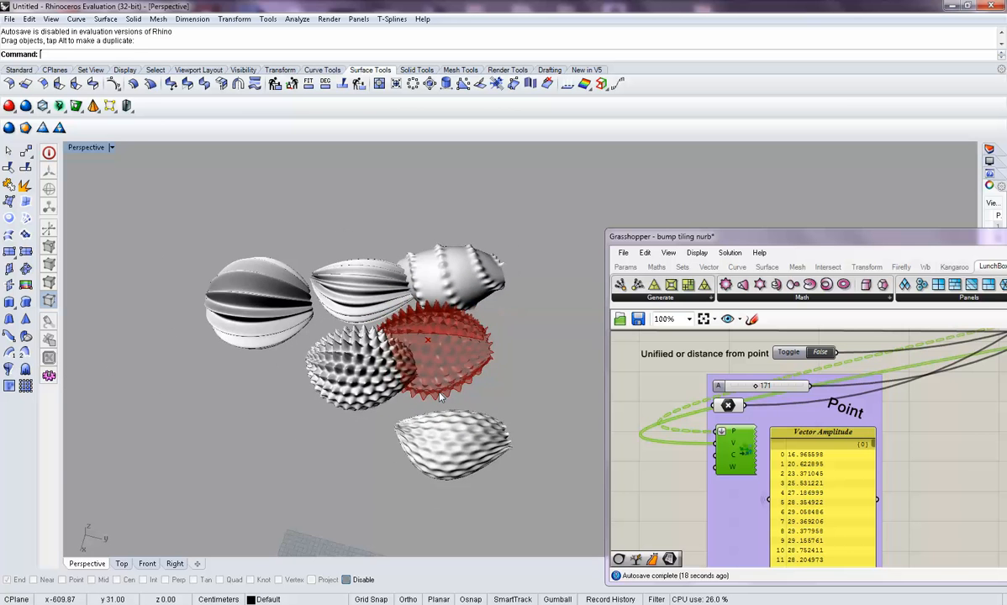
{"action": "left_click_drag", "start_coordinate": [459, 285], "coordinate": [485, 246]}
{"action": "left_click", "coordinate": [432, 300]}
{"action": "scroll", "coordinate": [404, 330], "scroll_direction": "up", "scroll_amount": 2}
{"action": "right_click_drag", "start_coordinate": [417, 460], "coordinate": [480, 453]}
{"action": "scroll", "coordinate": [898, 429], "scroll_direction": "down", "scroll_amount": 5}
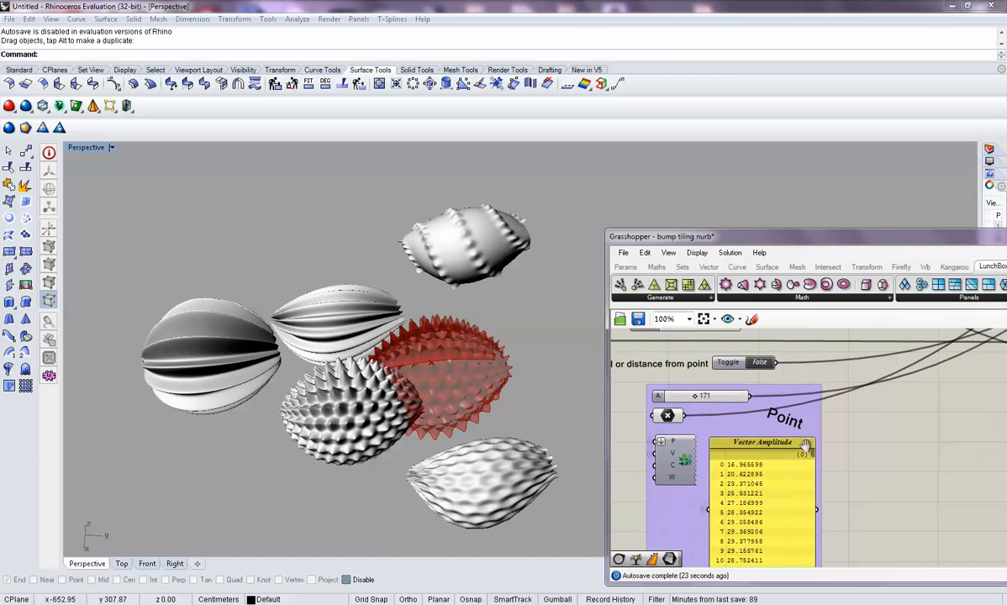
- Review the Grasshopper definition from the Point group to the bake component and back to the surface rebuild component
{"action": "right_click_drag", "start_coordinate": [843, 434], "coordinate": [756, 453]}
{"action": "scroll", "coordinate": [871, 408], "scroll_direction": "down", "scroll_amount": 1}
{"action": "right_click_drag", "start_coordinate": [872, 407], "coordinate": [804, 422]}
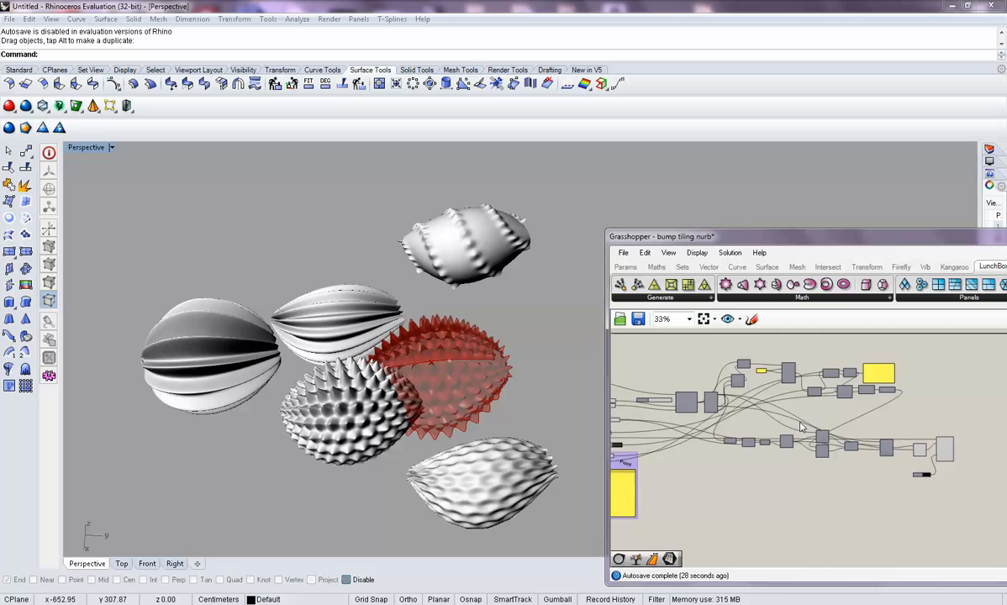
{"action": "scroll", "coordinate": [801, 427], "scroll_direction": "up", "scroll_amount": 1}
{"action": "scroll", "coordinate": [790, 429], "scroll_direction": "up", "scroll_amount": 3}
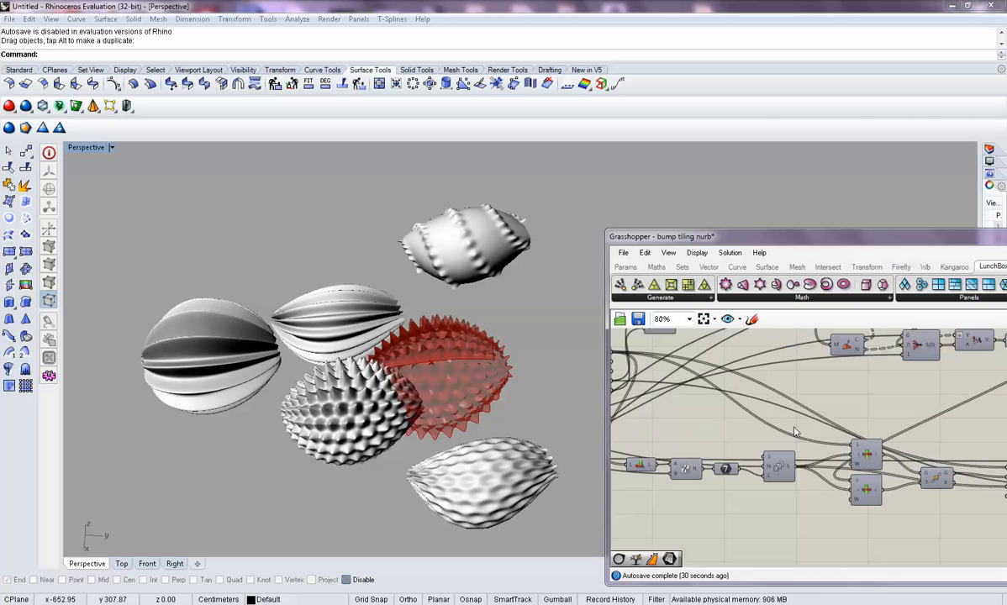
{"action": "scroll", "coordinate": [712, 433], "scroll_direction": "down", "scroll_amount": 2}
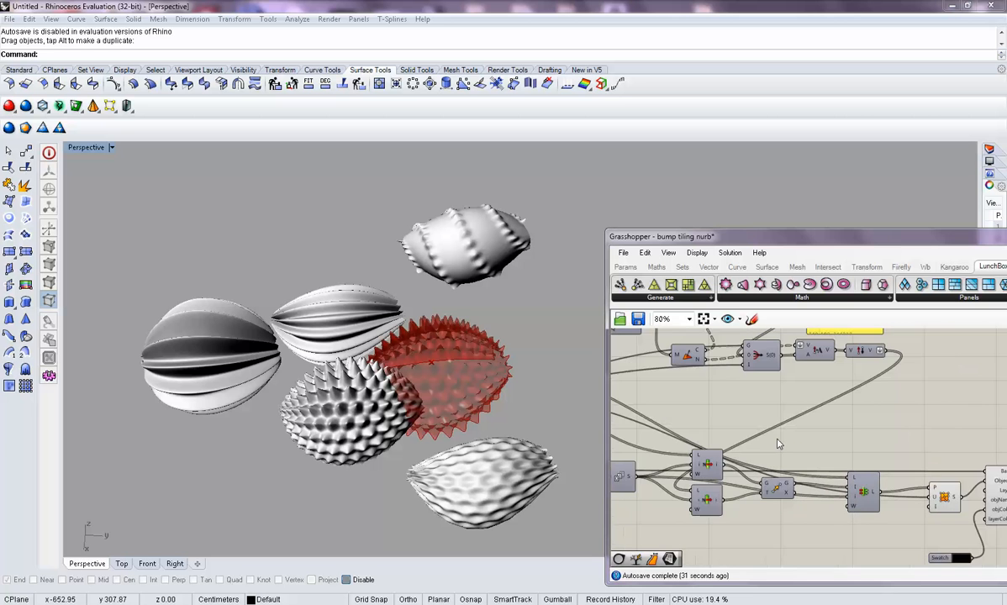
{"action": "right_click_drag", "start_coordinate": [719, 428], "coordinate": [923, 431]}
{"action": "right_click_drag", "start_coordinate": [798, 430], "coordinate": [902, 440]}
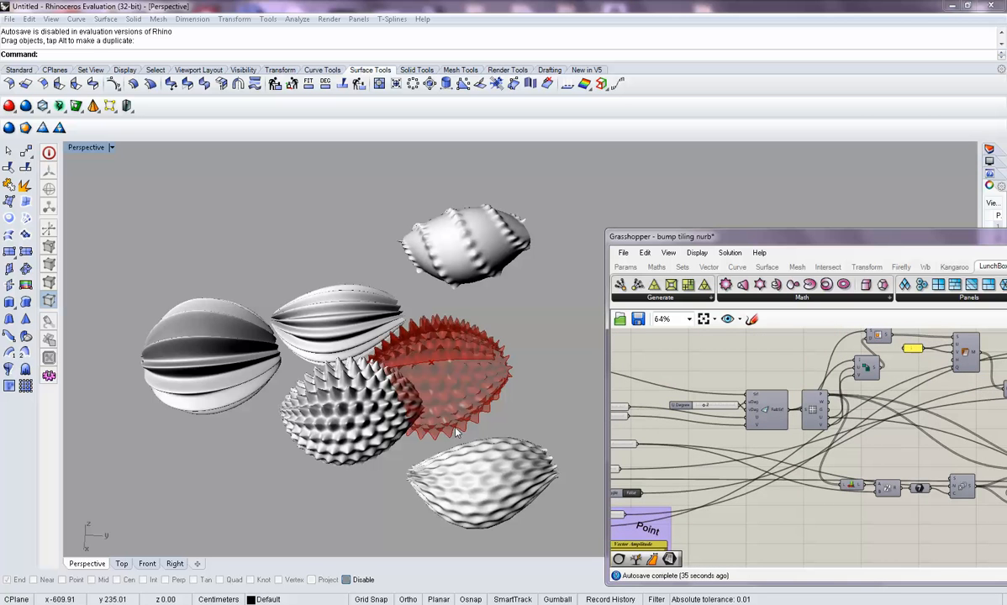